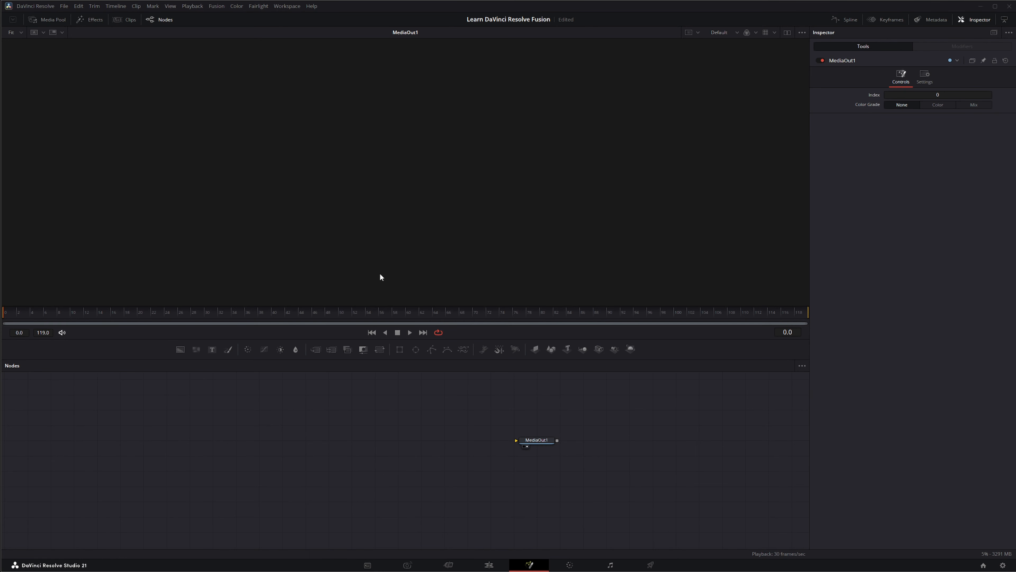
Step: Build a node chain from Camera 3D through Merge 3D and Renderer 3D into MediaOut1, placing the camera node below the merge
drag(615, 348, 284, 462)
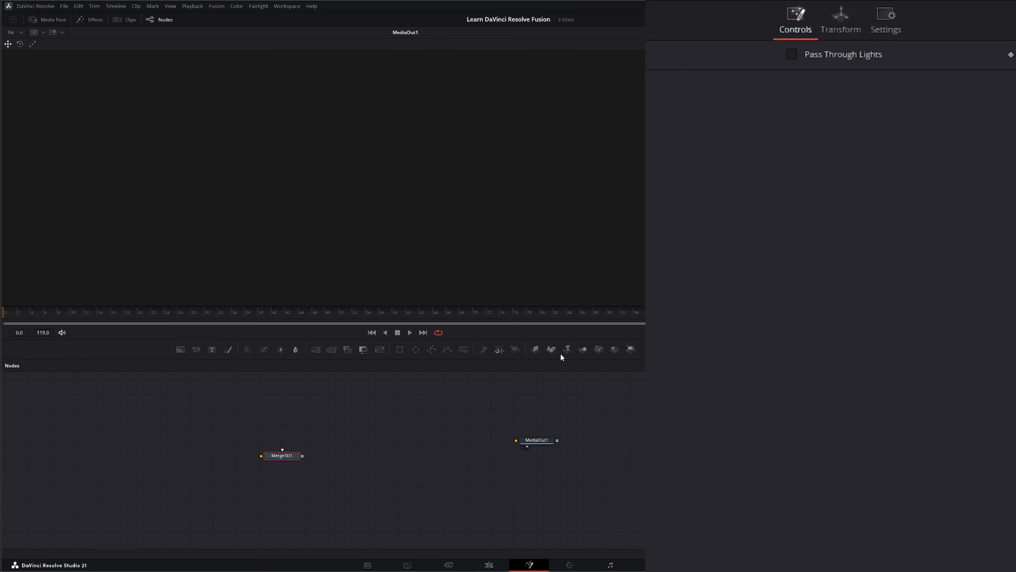
drag(599, 349, 261, 455)
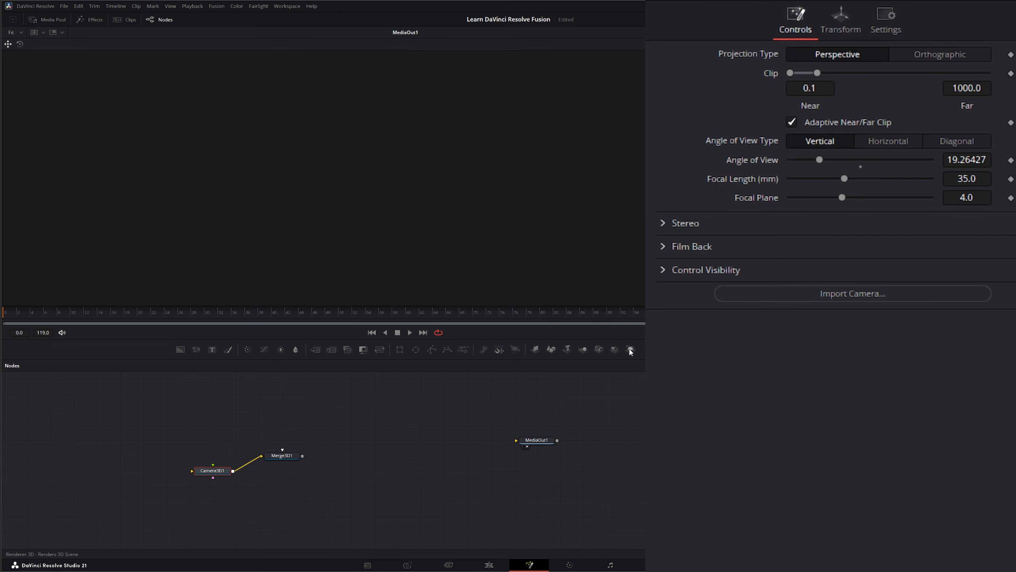
drag(629, 349, 371, 453)
drag(303, 455, 488, 459)
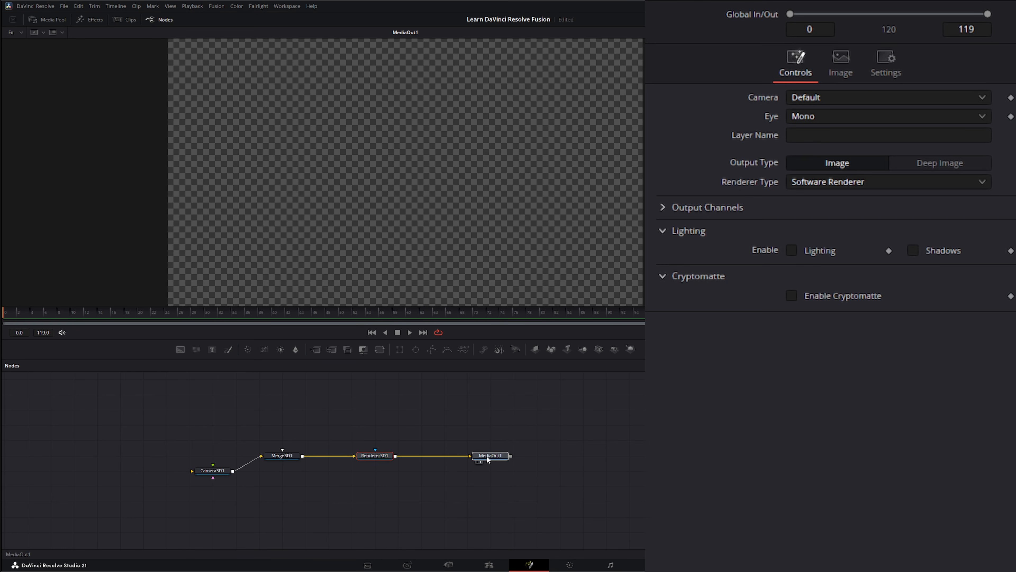
click(488, 457)
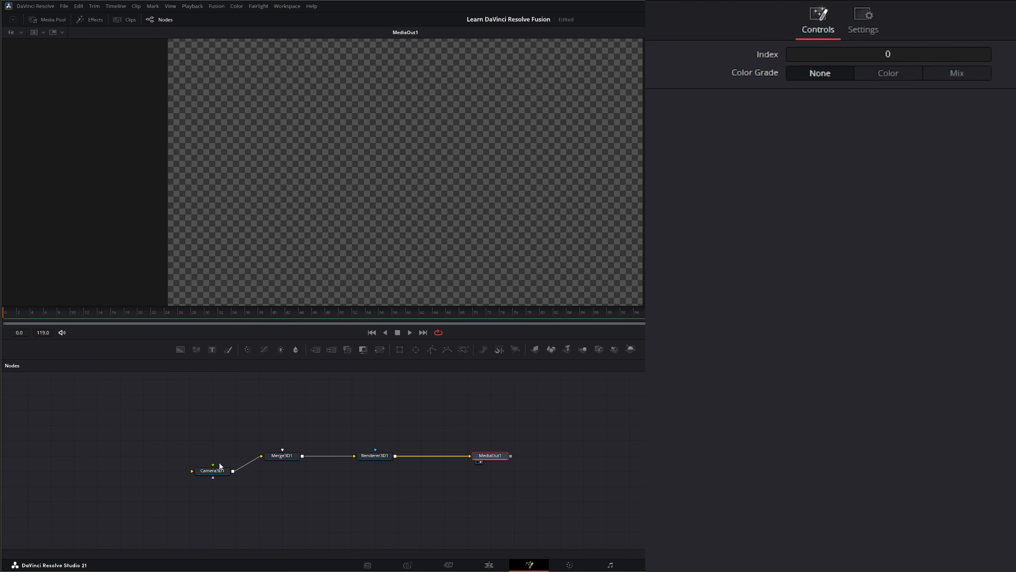
drag(220, 466, 244, 482)
click(293, 456)
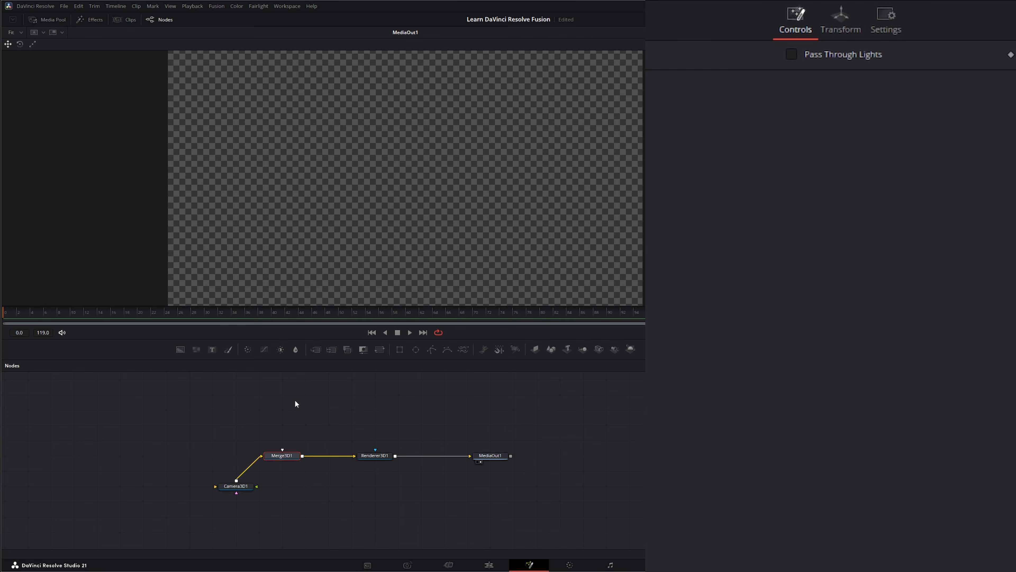
Step: Add an Ambient Light node and connect it to the 3D merge
click(334, 413)
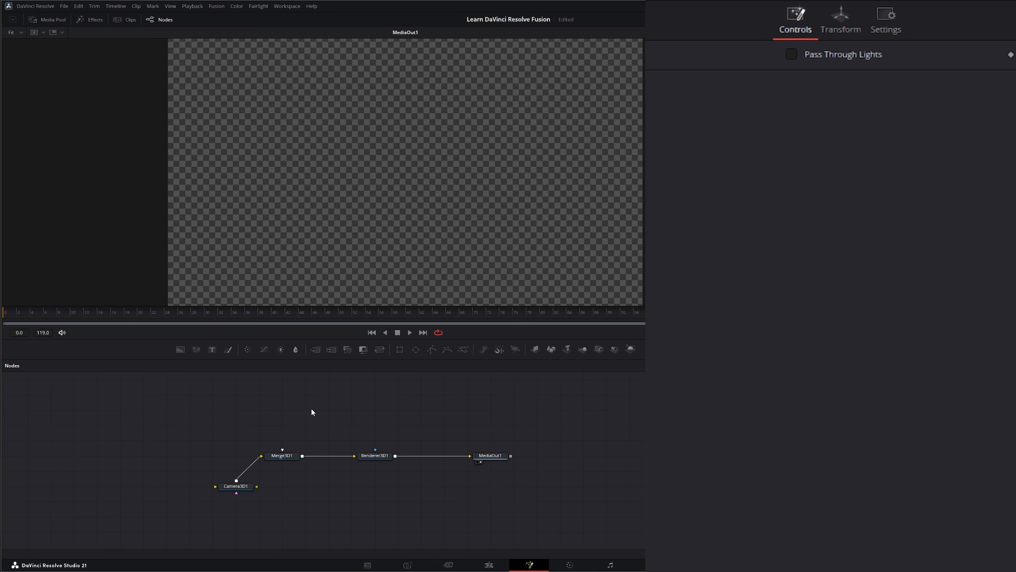
key(shift+space)
text(amb)
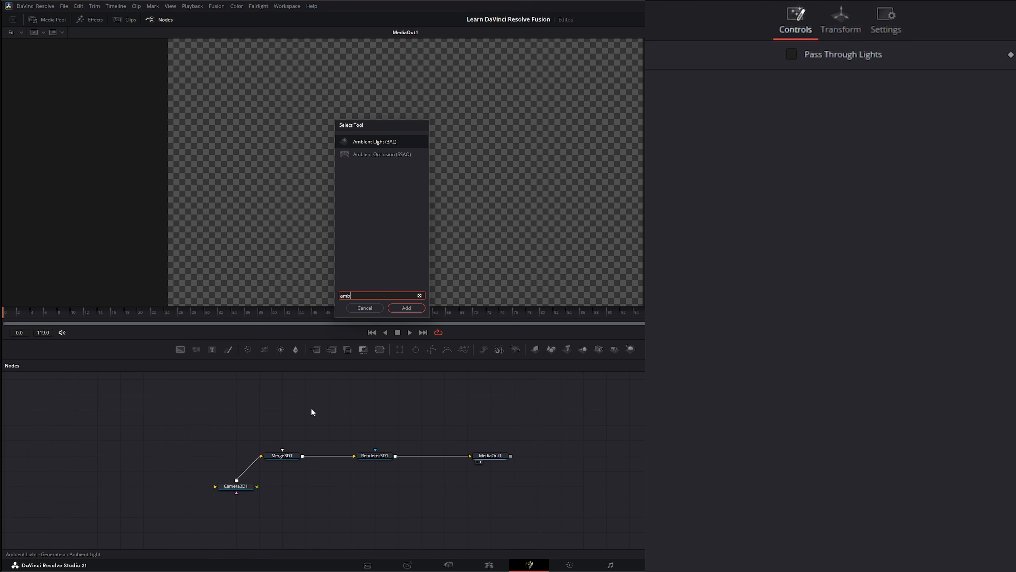
key(Return)
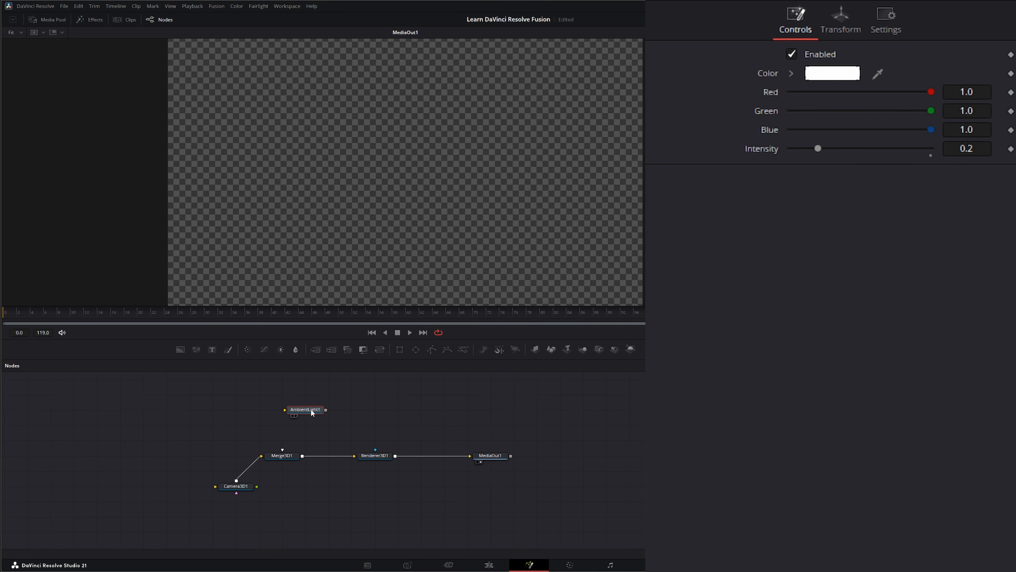
drag(312, 412, 281, 457)
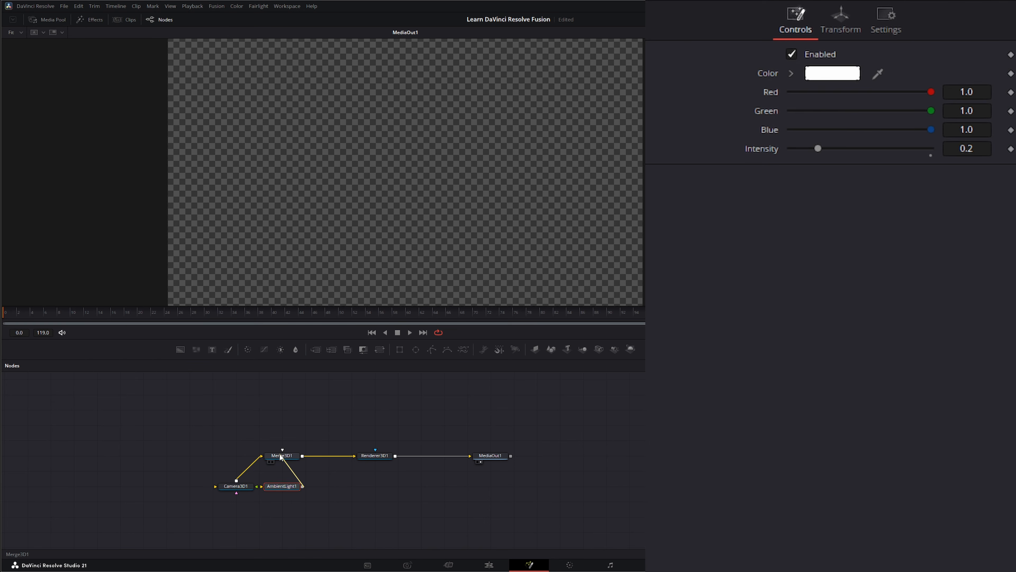
Step: Enable lighting and shadows on the Renderer 3D node
click(376, 456)
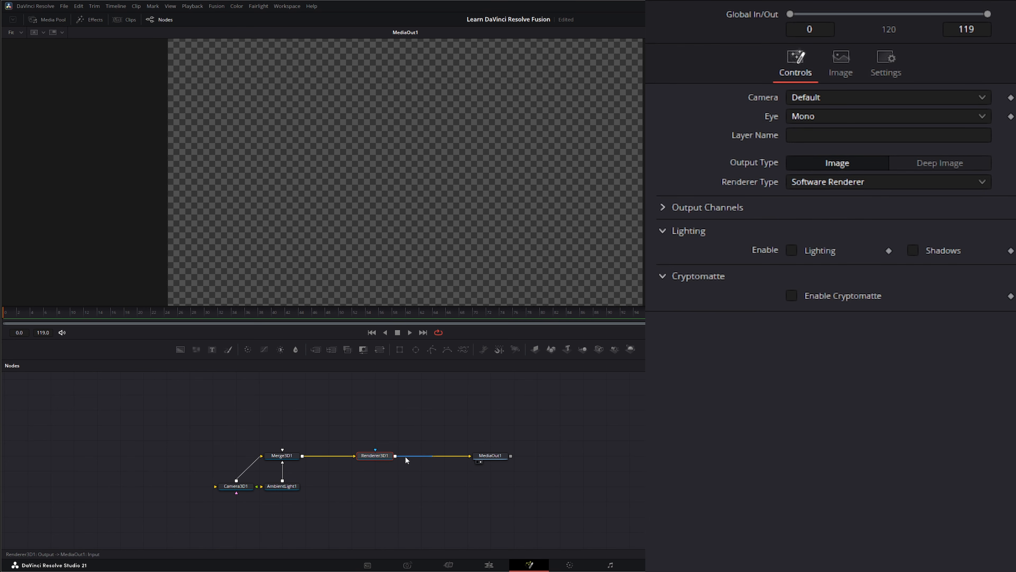
click(792, 250)
click(913, 251)
Step: Display the 3D merge's scene in the viewer
drag(296, 455, 402, 274)
scroll(289, 249, down, 5)
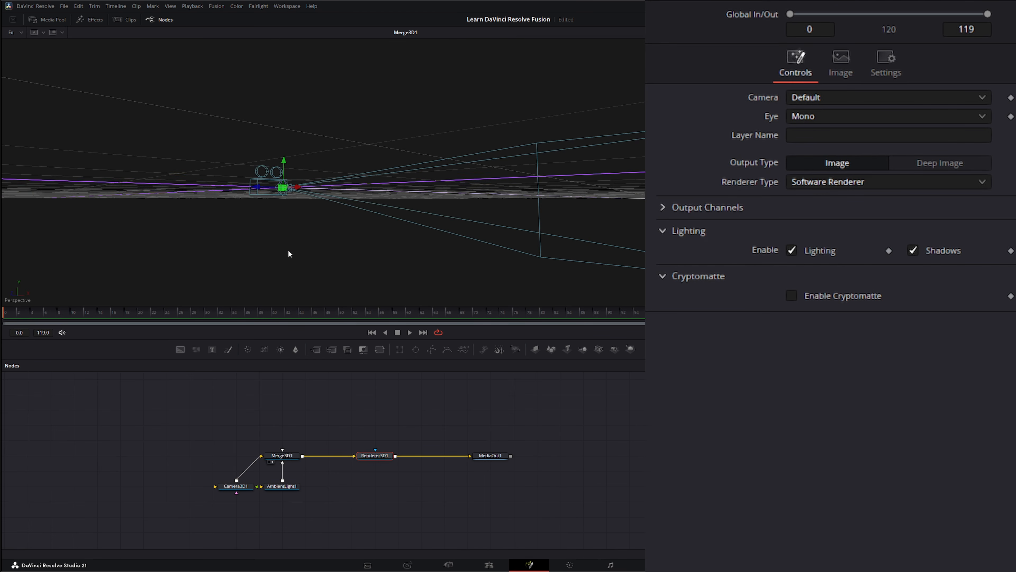
drag(245, 232, 280, 252)
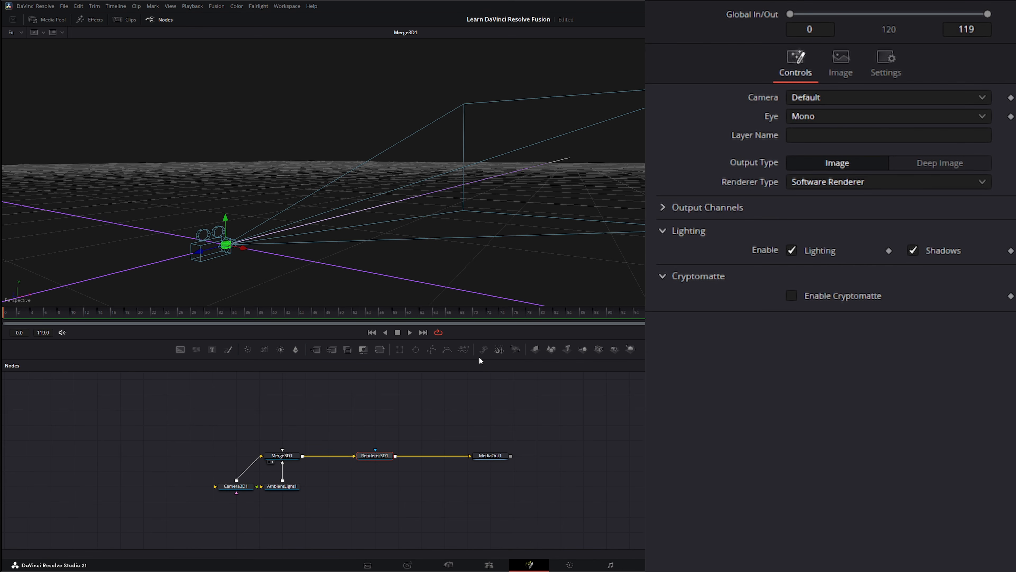
Step: Add a pEmitter node and a pRender node above the 3D merge
drag(489, 350, 461, 396)
drag(122, 419, 122, 419)
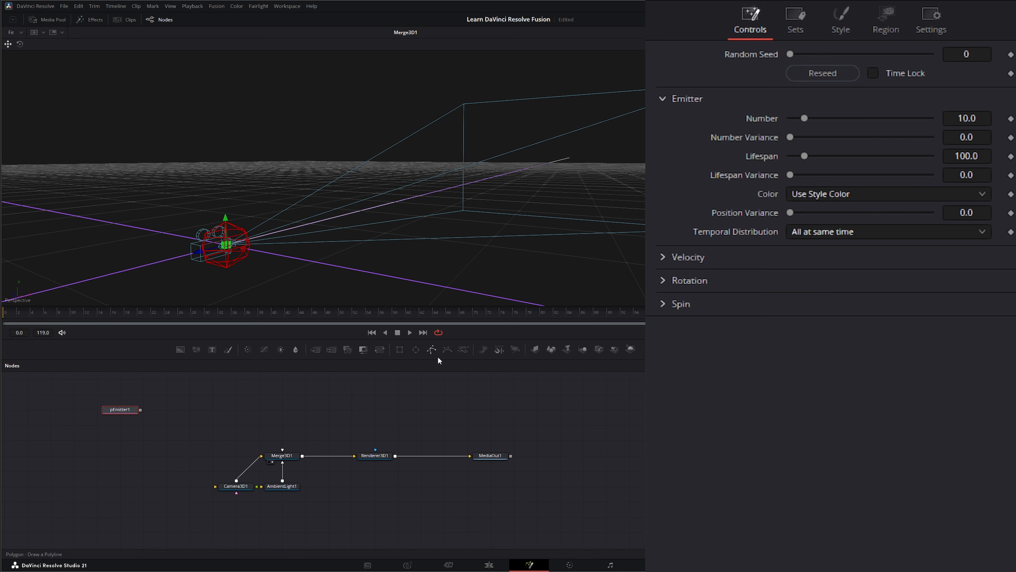
drag(516, 350, 248, 421)
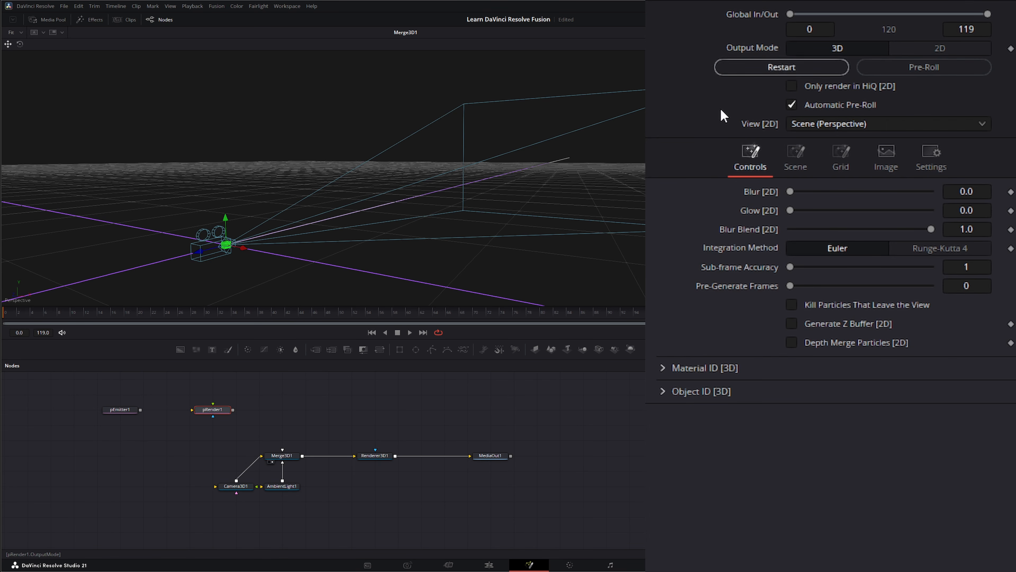
Step: Connect the particle emitter to pRender and pRender's output to the 3D merge
drag(232, 409, 284, 457)
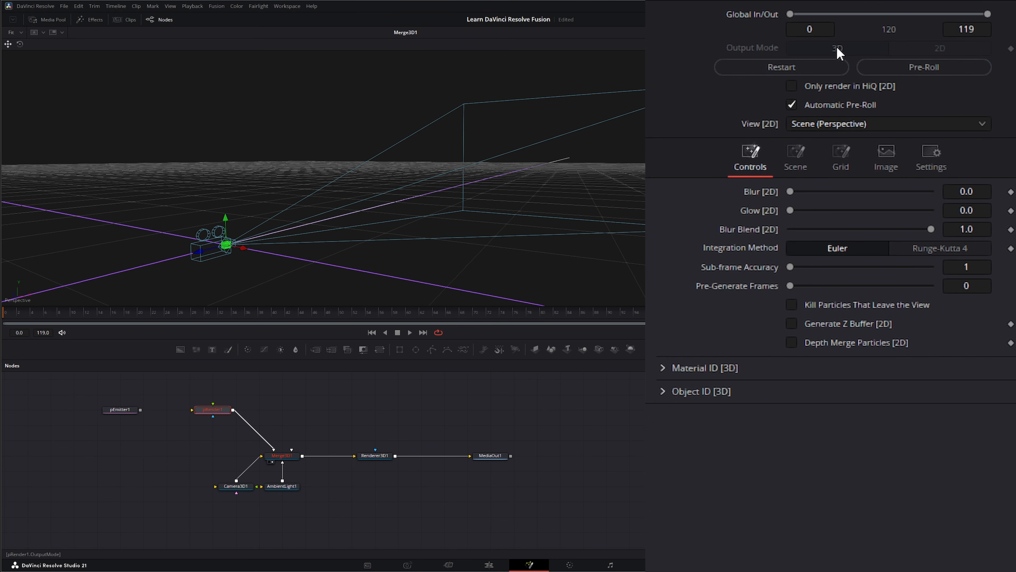
drag(190, 394, 241, 435)
drag(141, 410, 193, 409)
drag(120, 410, 106, 412)
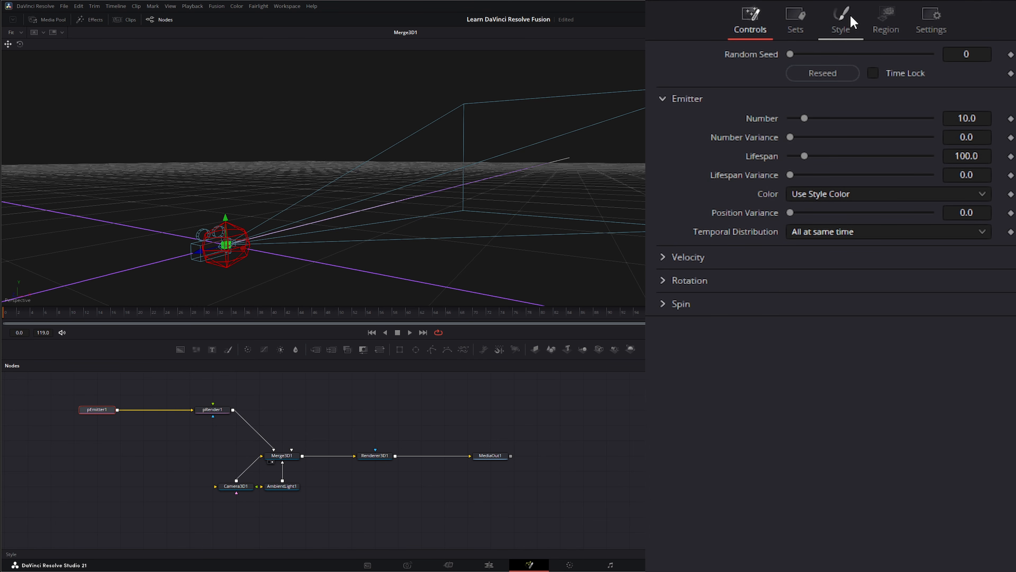
Step: Set the emitter's particle style to Point Cluster
click(845, 22)
click(797, 73)
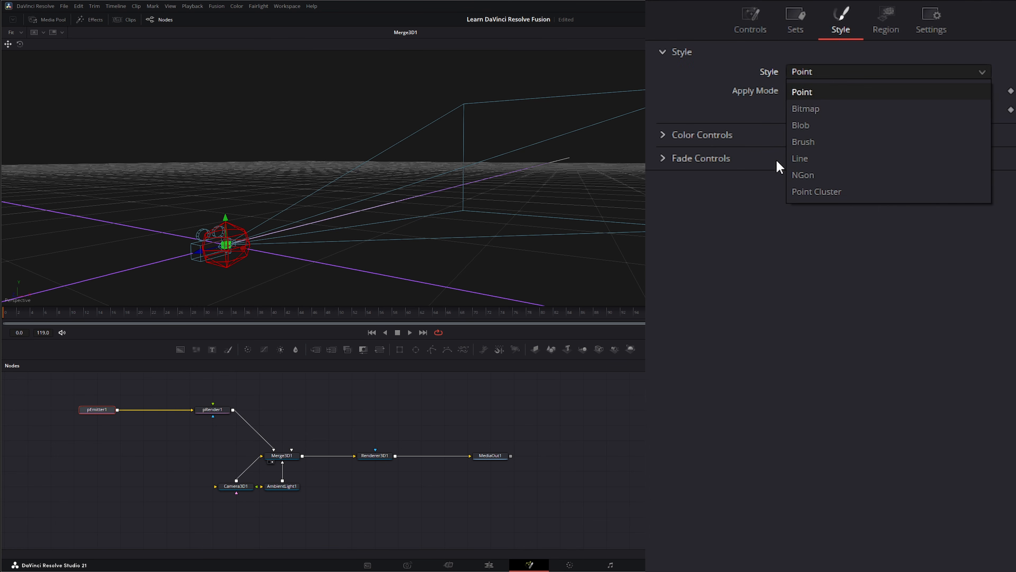
click(823, 193)
Step: Set the emitter's particle number to 100
click(774, 27)
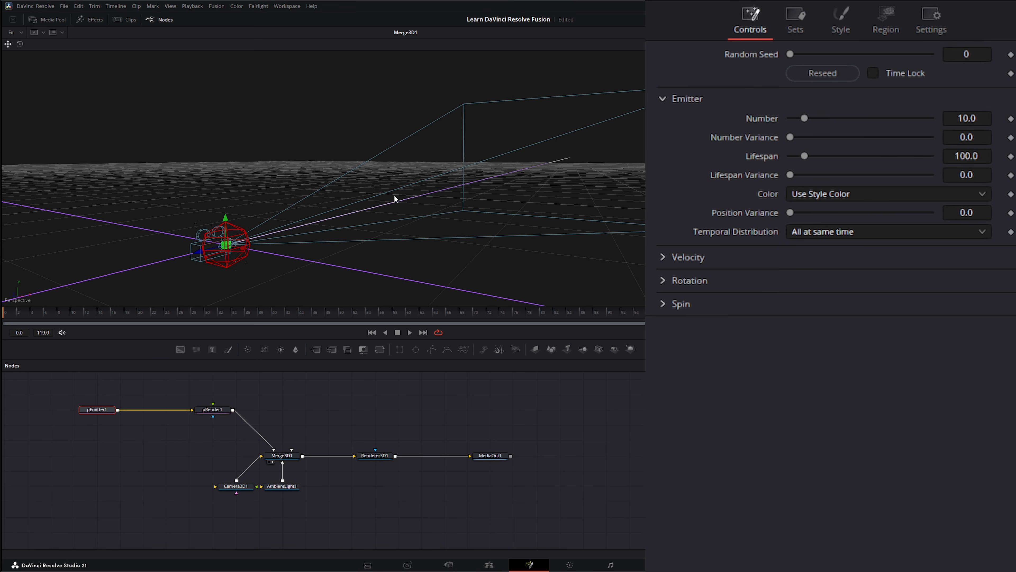
click(967, 118)
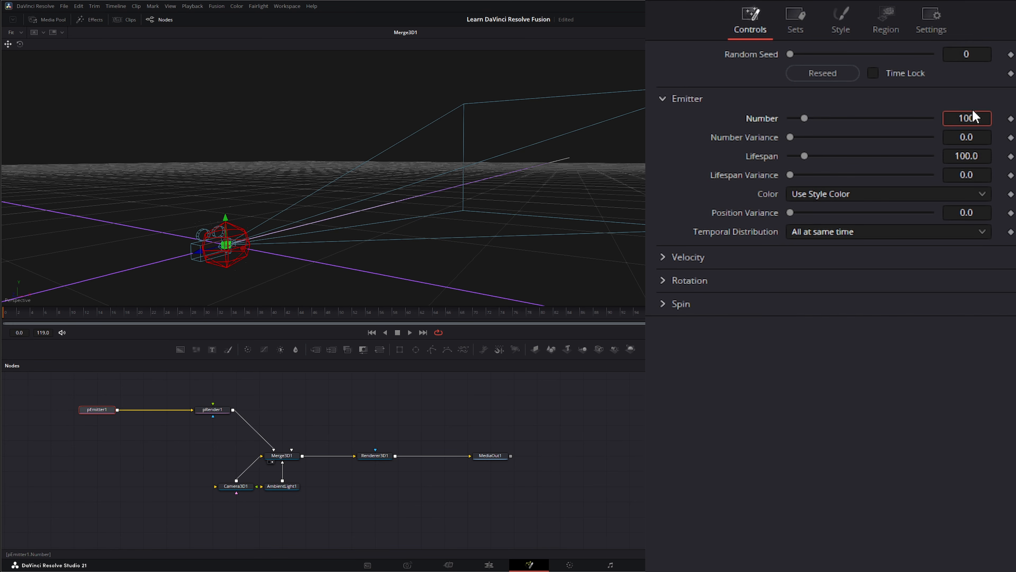
key(Tab)
Step: Set the emitter's velocity to 2.5 and check the particles' motion during playback
click(674, 258)
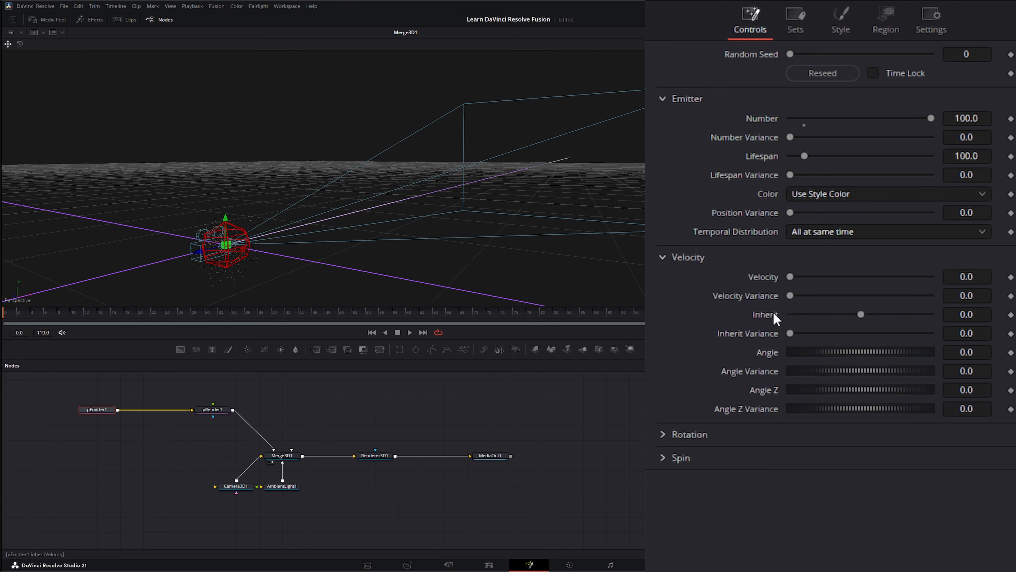
click(979, 276)
text(2.5)
key(Tab)
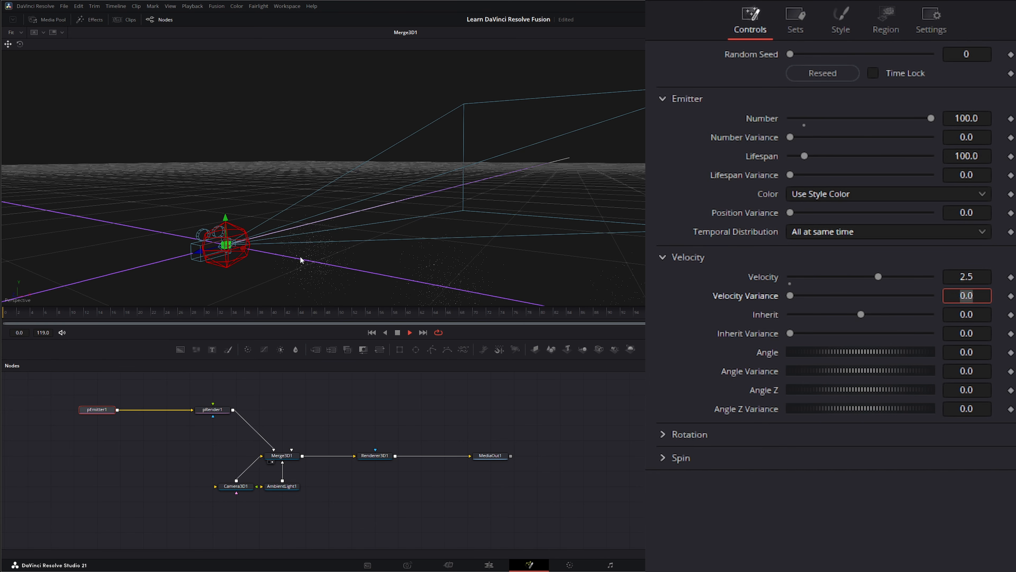
drag(298, 273, 248, 210)
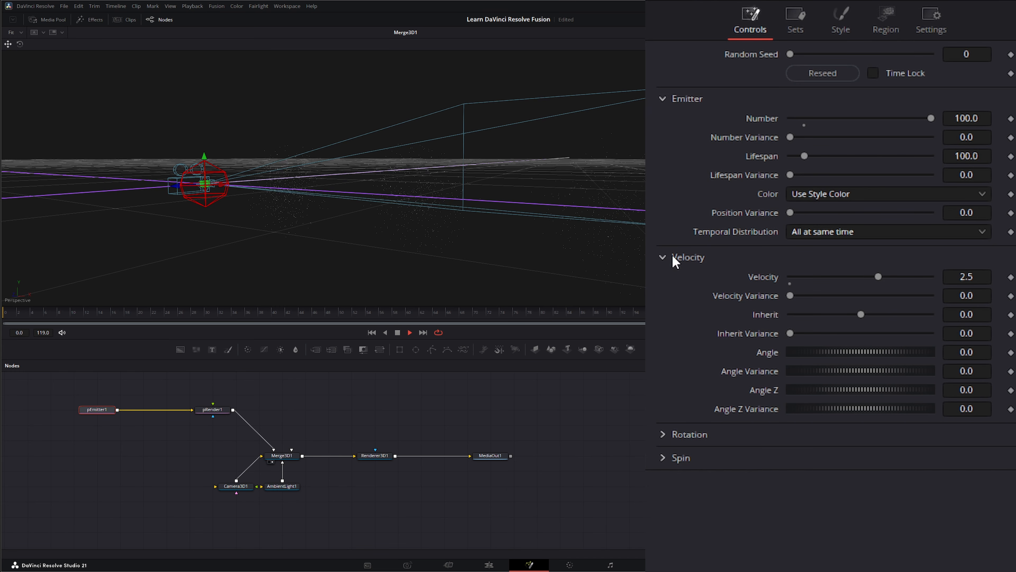
Step: Reduce the emitter's velocity to 0.25
drag(879, 277, 810, 277)
click(980, 279)
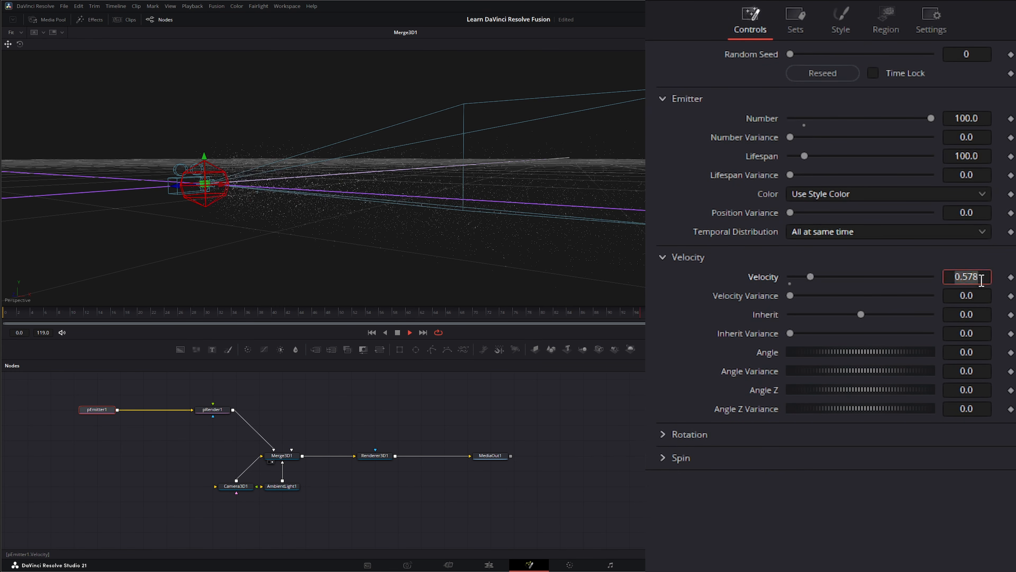
text(0.25)
key(Tab)
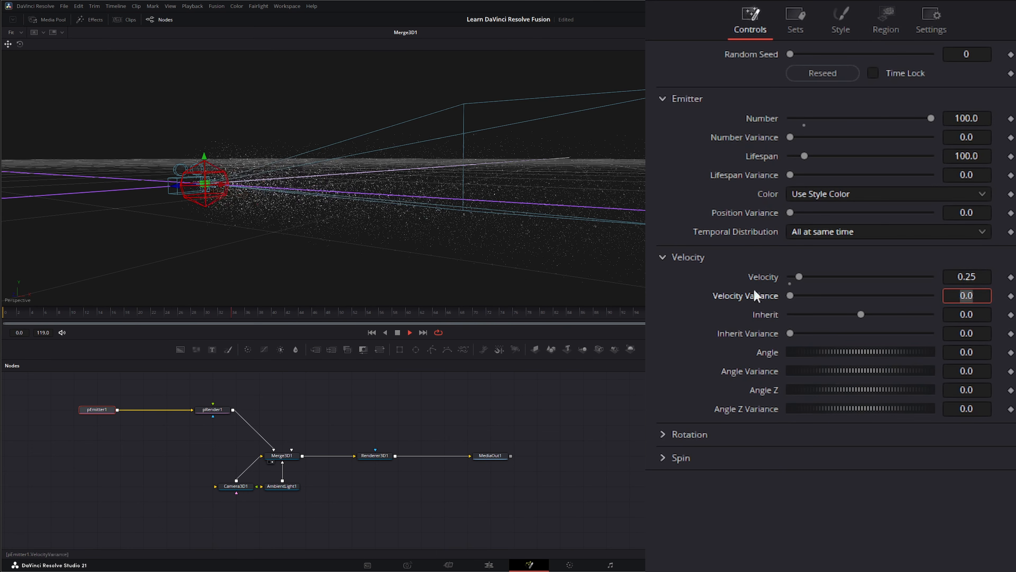
Step: Move the emitter's sphere region to a Z offset of -0.53 and an X offset of about -0.74, outside the camera's frame
drag(266, 215, 280, 234)
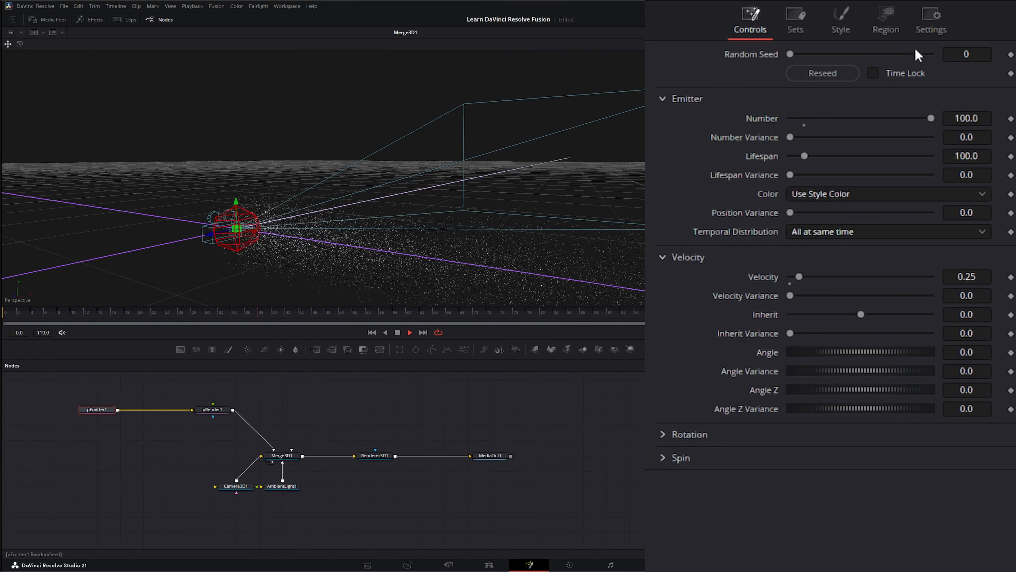
click(887, 35)
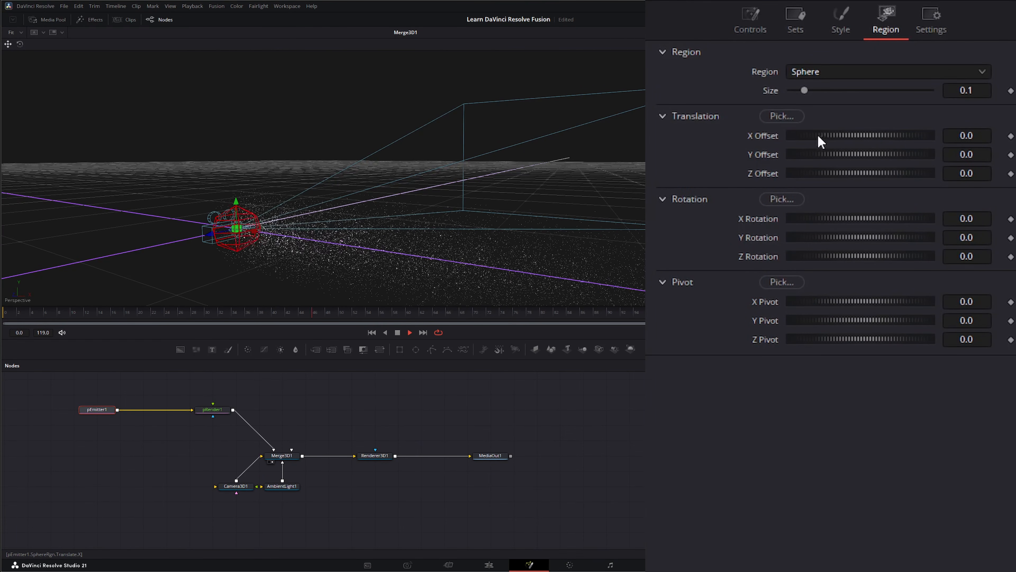
mouse_move(967, 174)
mouse_down()
mouse_move(978, 174)
mouse_move(949, 174)
mouse_up()
drag(300, 227, 350, 231)
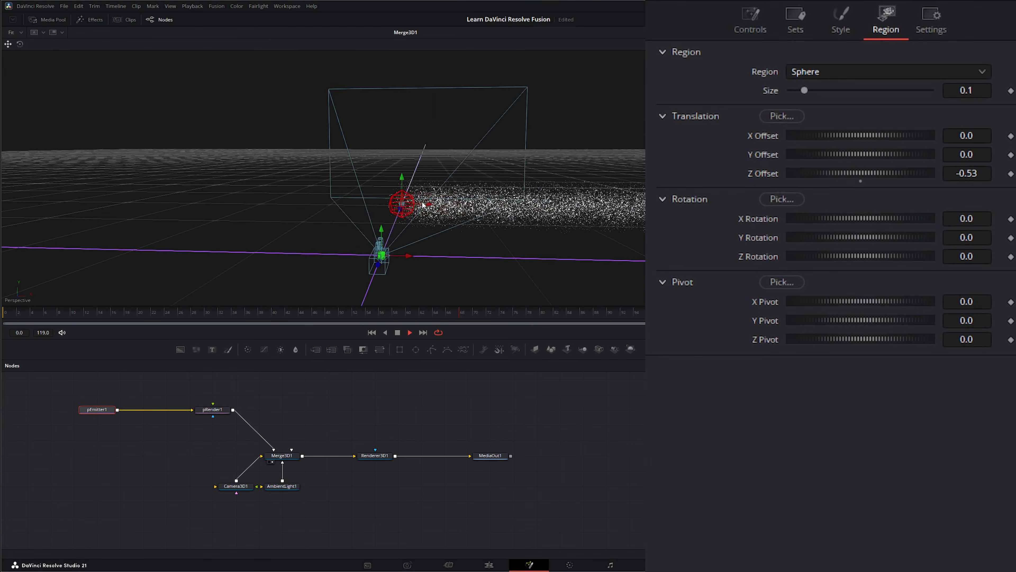
drag(428, 204, 230, 206)
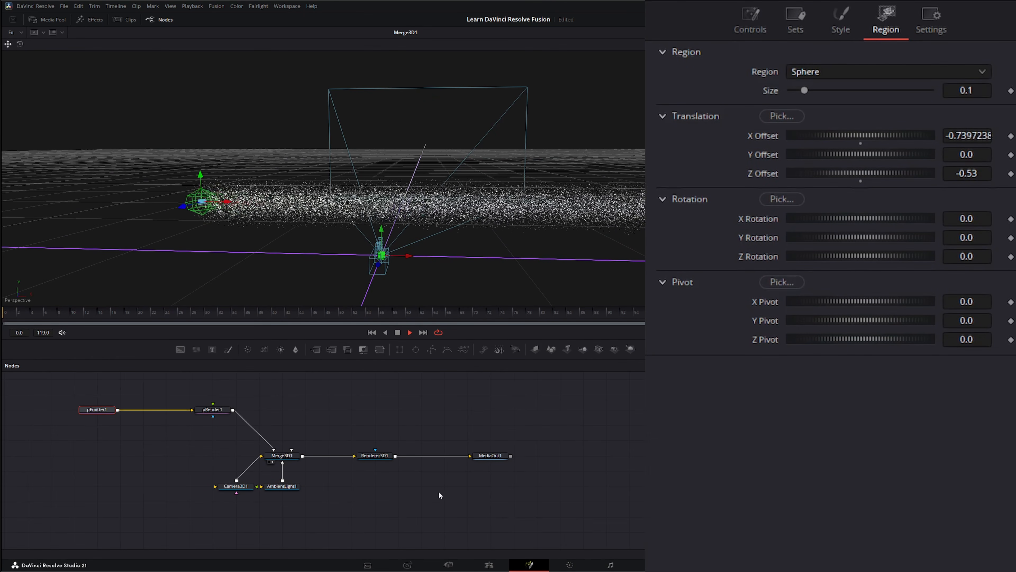
Step: Show the Renderer 3D output in the viewer and return the stopped playback to the first frame
drag(371, 457, 348, 204)
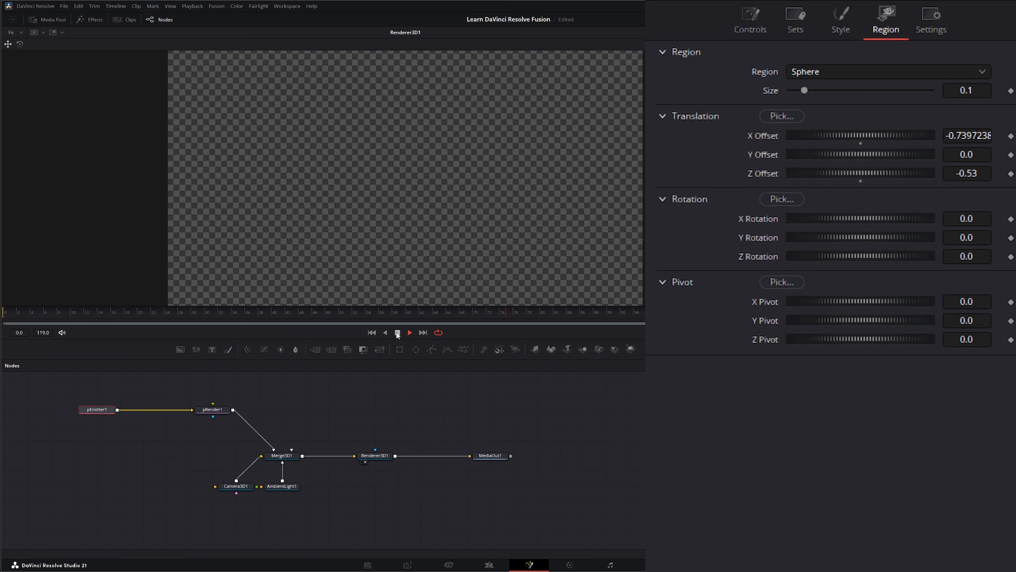
click(405, 441)
click(371, 332)
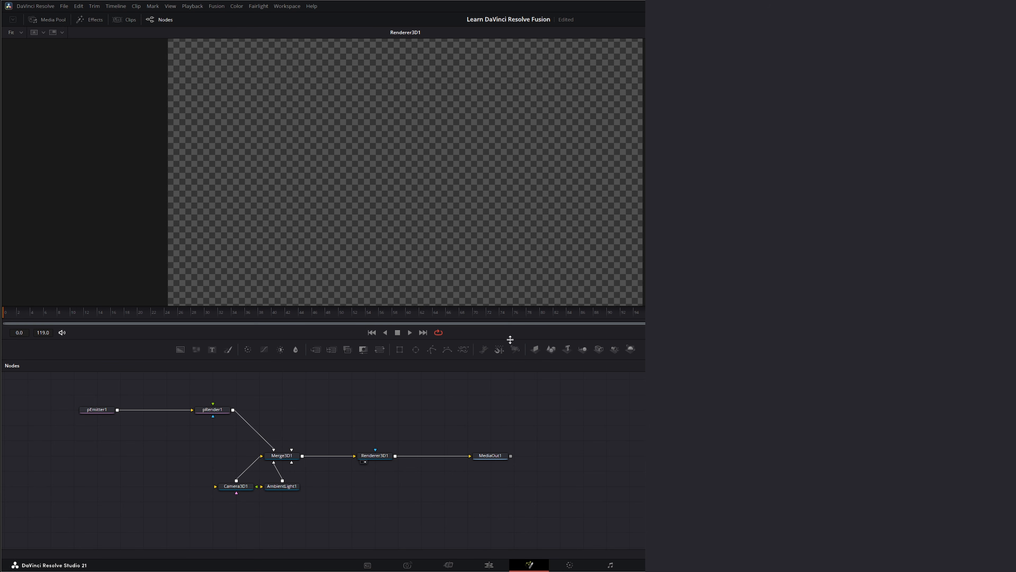
Step: Add a Shape 3D plane to the merge behind the particles, with size 10 and subdivisions at the slider's maximum
drag(551, 349, 351, 237)
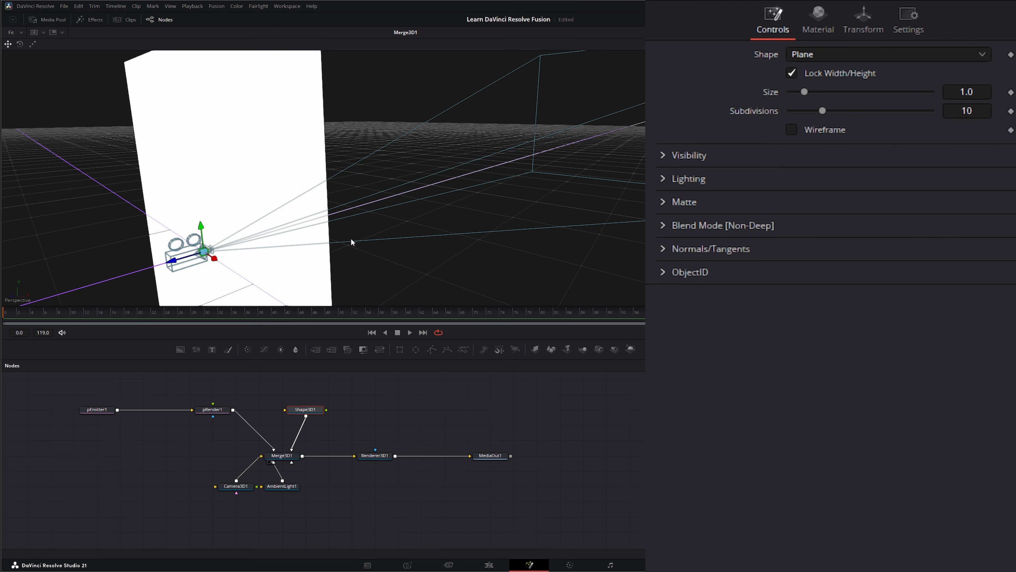
drag(174, 261, 519, 171)
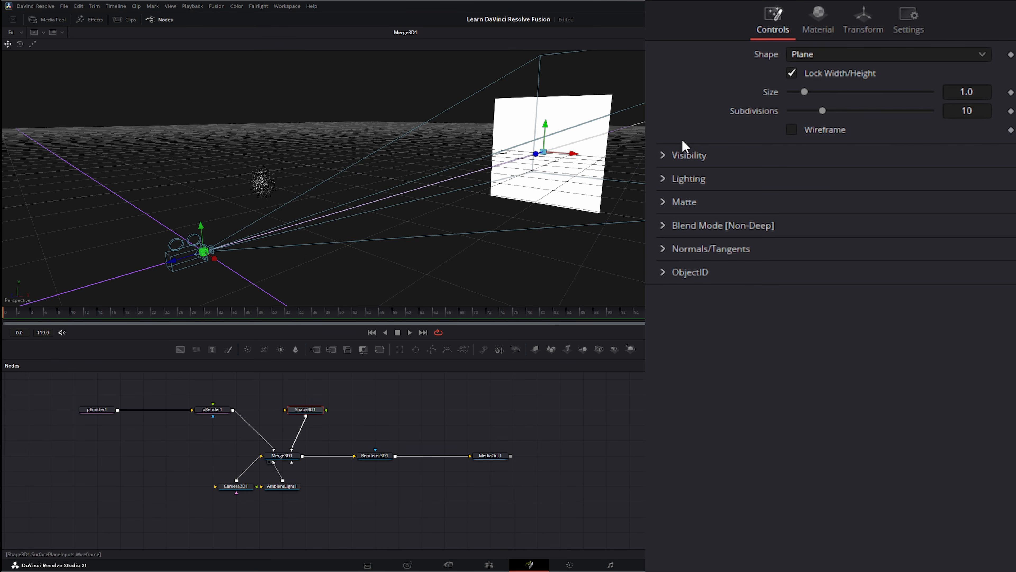
drag(804, 91, 928, 100)
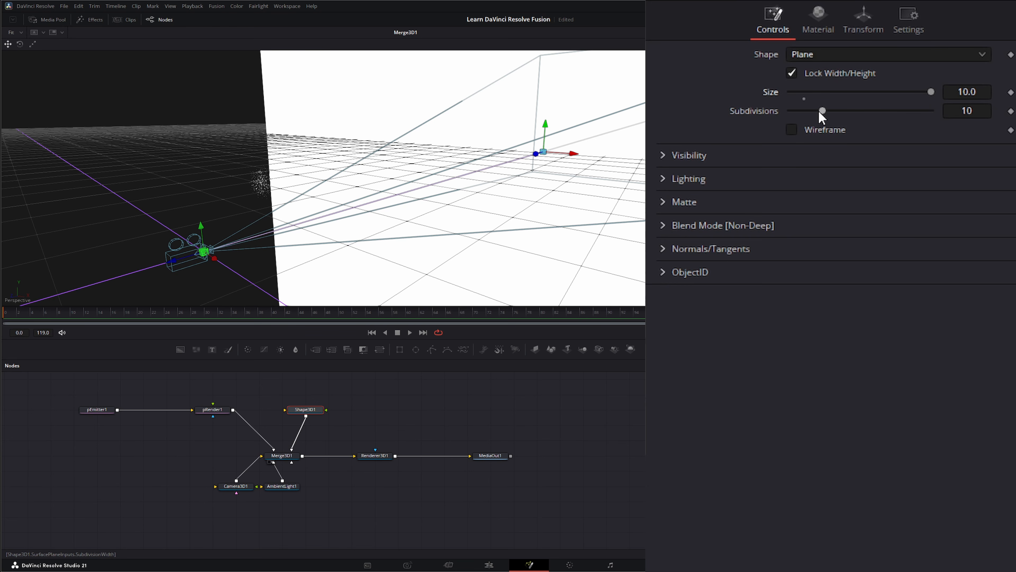
drag(822, 111, 932, 112)
Step: Set the background plane's diffuse color to black and show the Renderer 3D output in the viewer
click(820, 20)
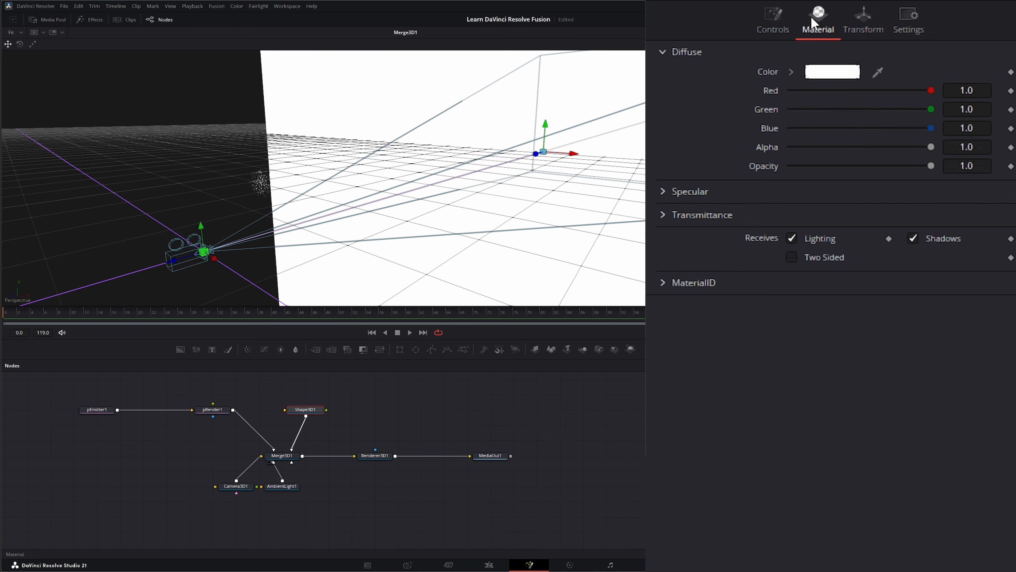
click(828, 76)
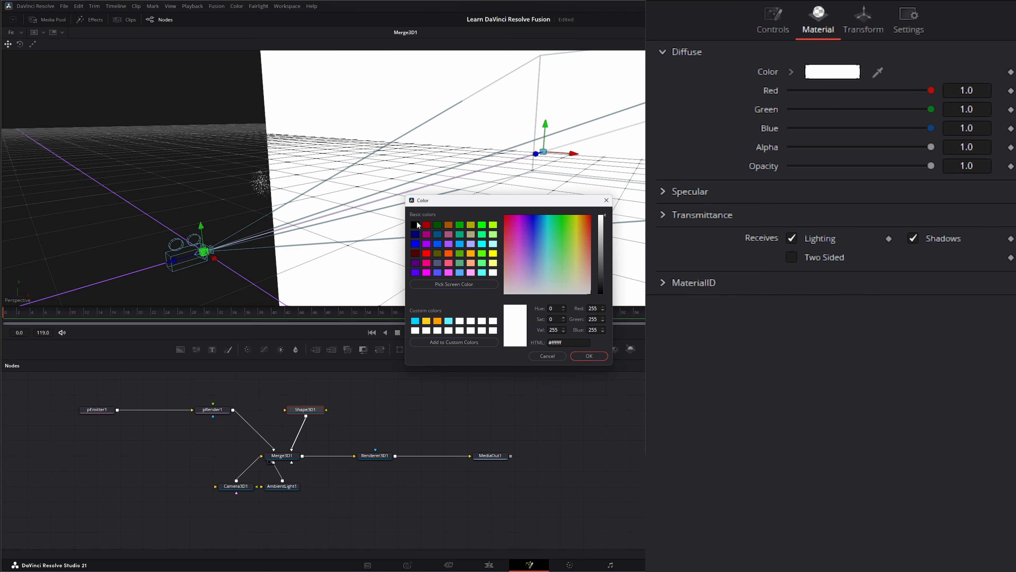
click(416, 225)
click(589, 356)
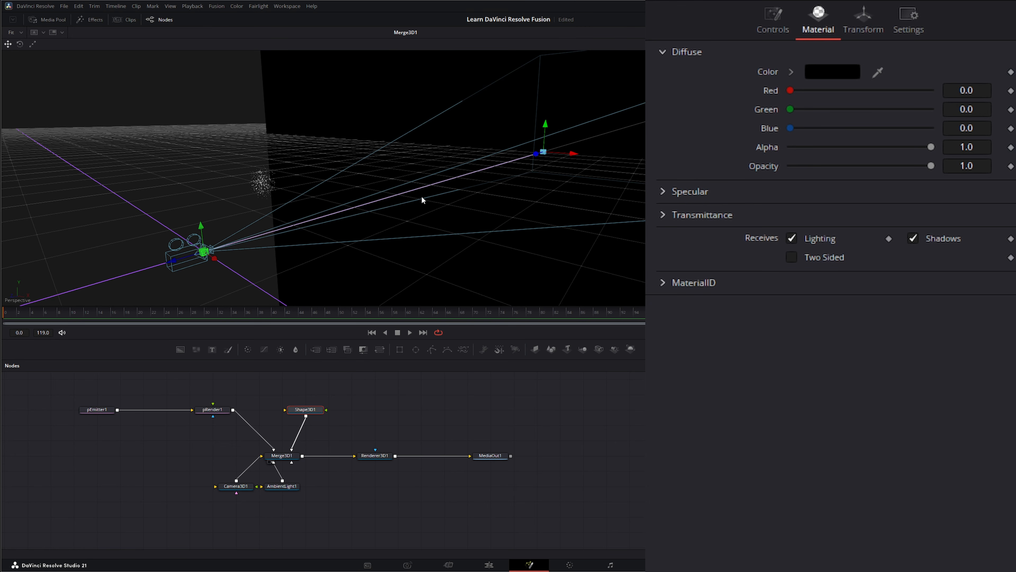
drag(374, 455, 418, 258)
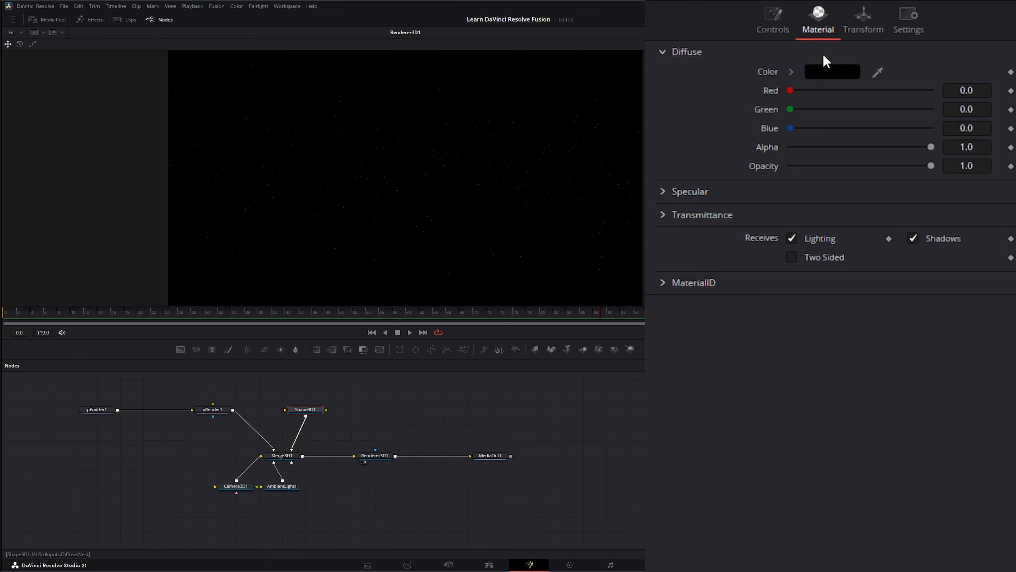
Step: Review the particle emitter's available styles and its number, lifespan and velocity settings during playback
click(99, 410)
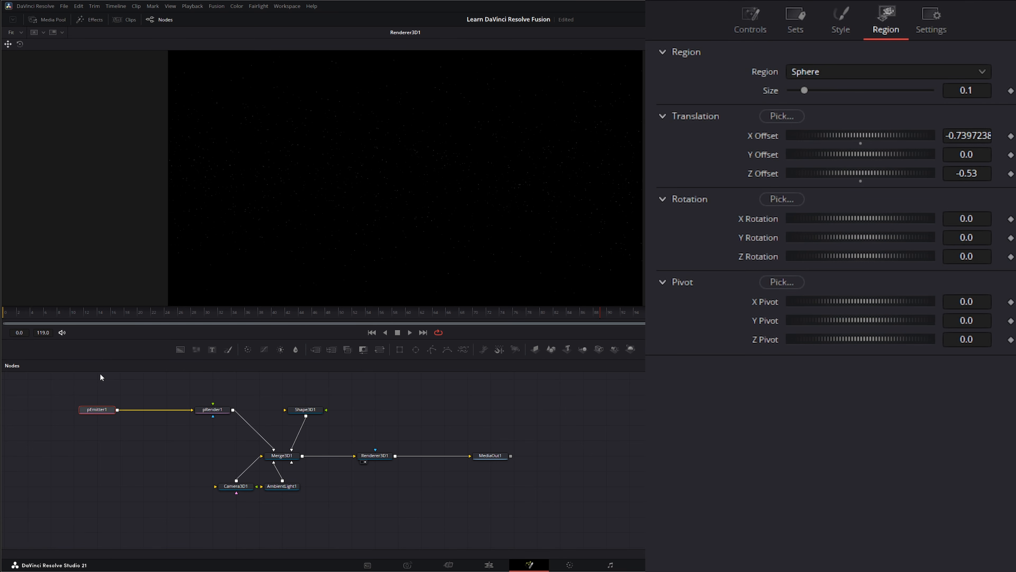
click(841, 18)
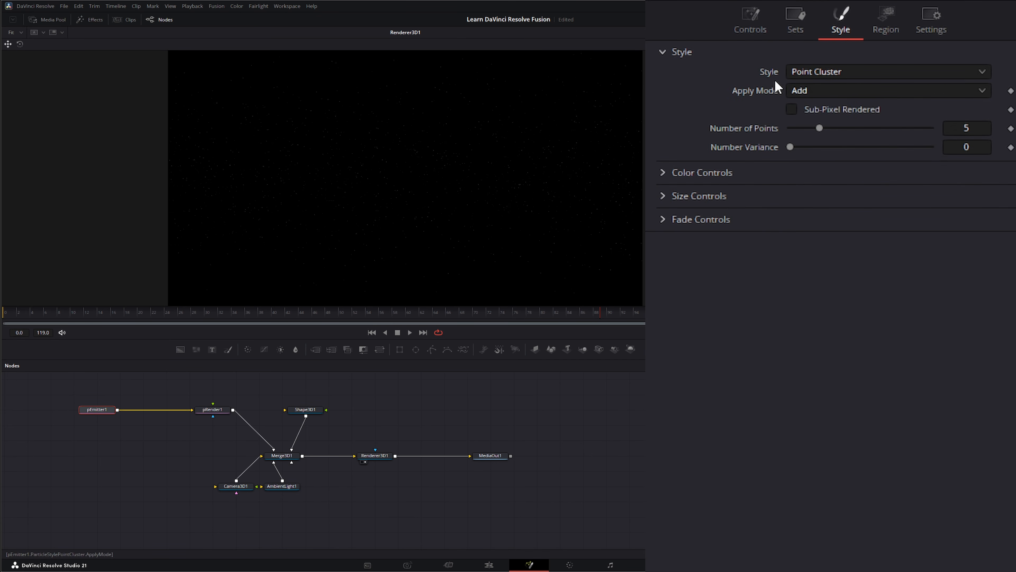
click(804, 74)
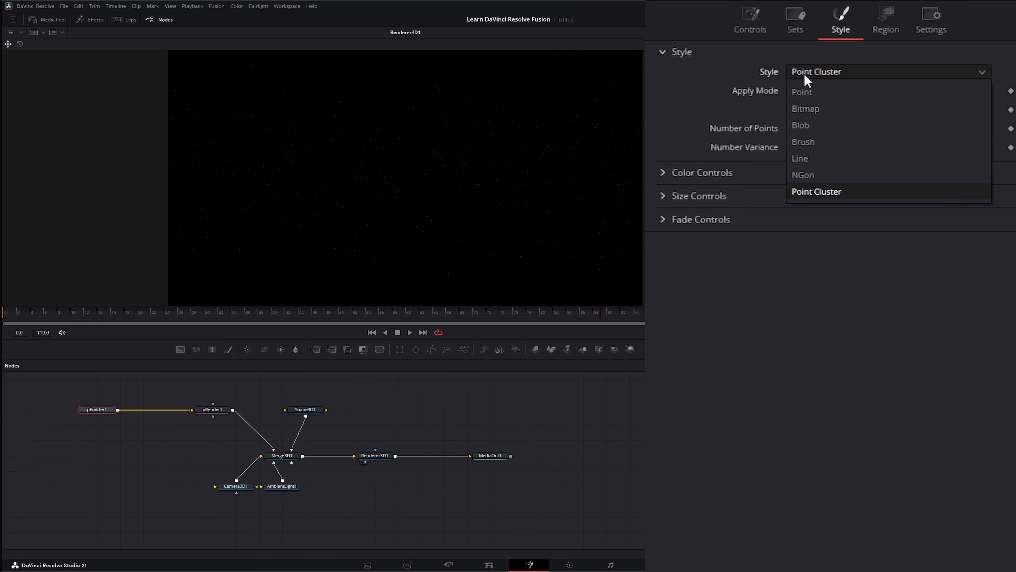
click(660, 286)
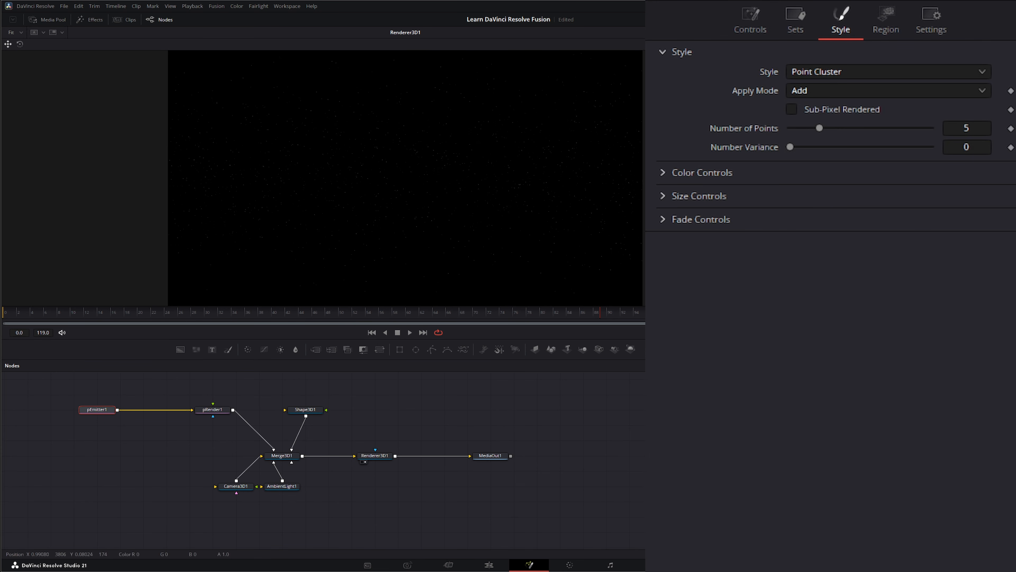
click(751, 19)
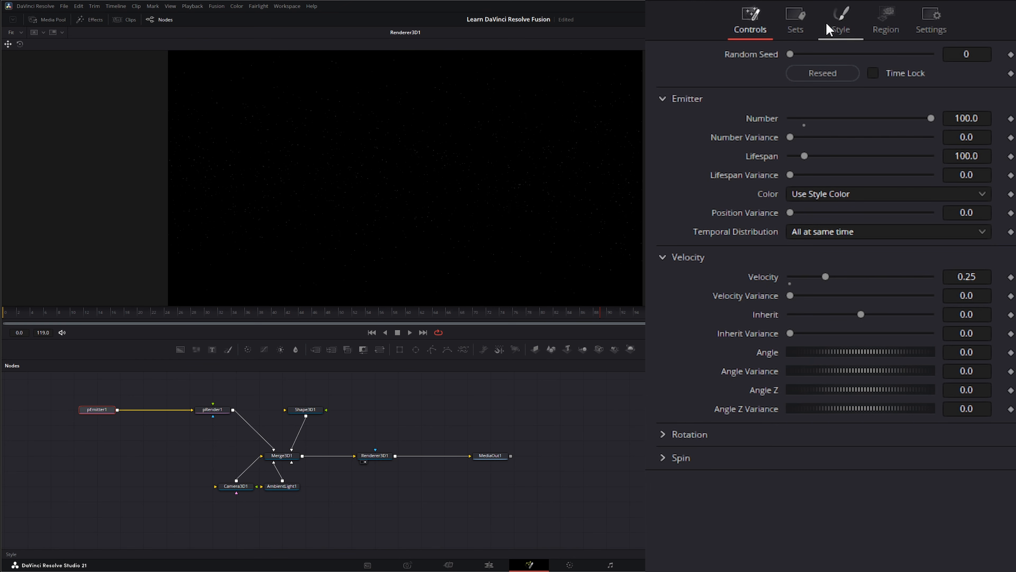
click(844, 24)
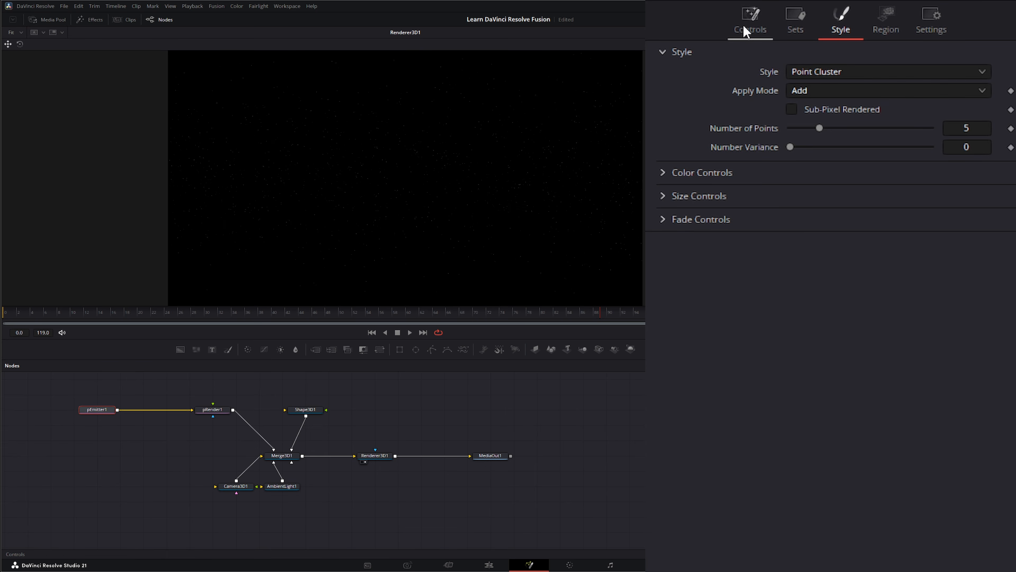
click(751, 20)
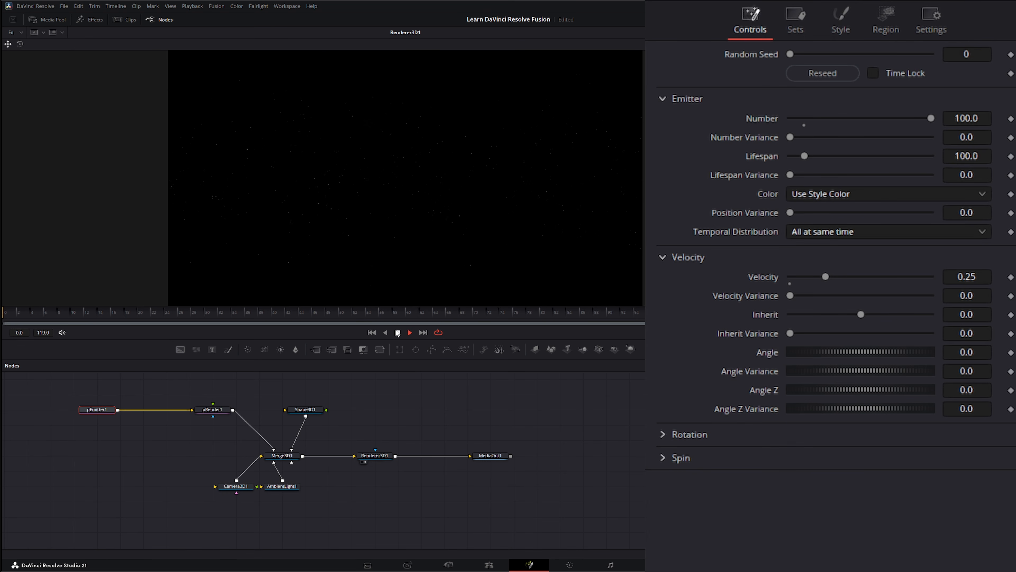
click(397, 332)
Step: Add an sStar node in the empty area of the node graph before the particle emitter
drag(289, 390, 406, 417)
ctrl+click(229, 438)
drag(308, 407, 345, 416)
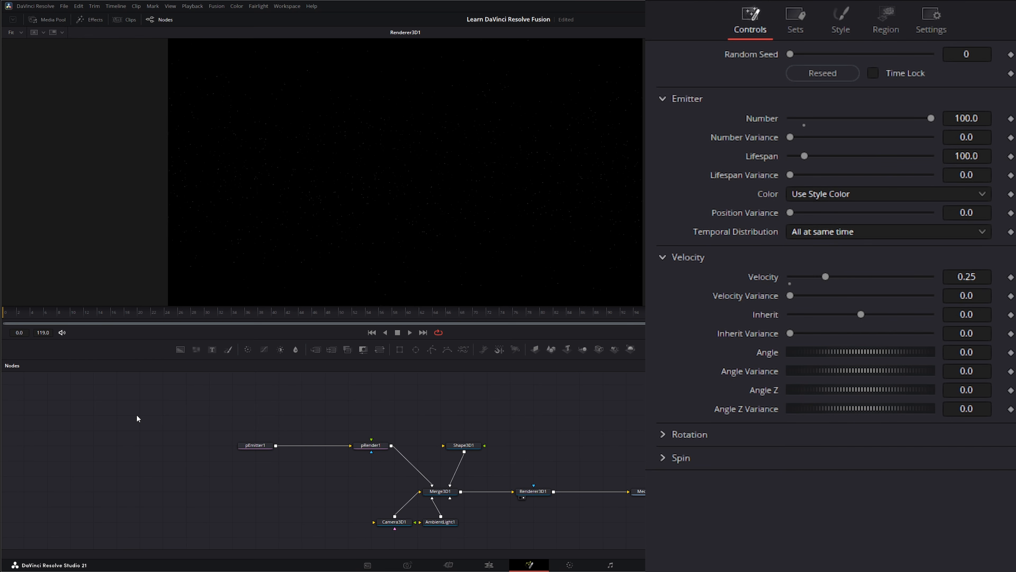
key(shift+space)
text(sst)
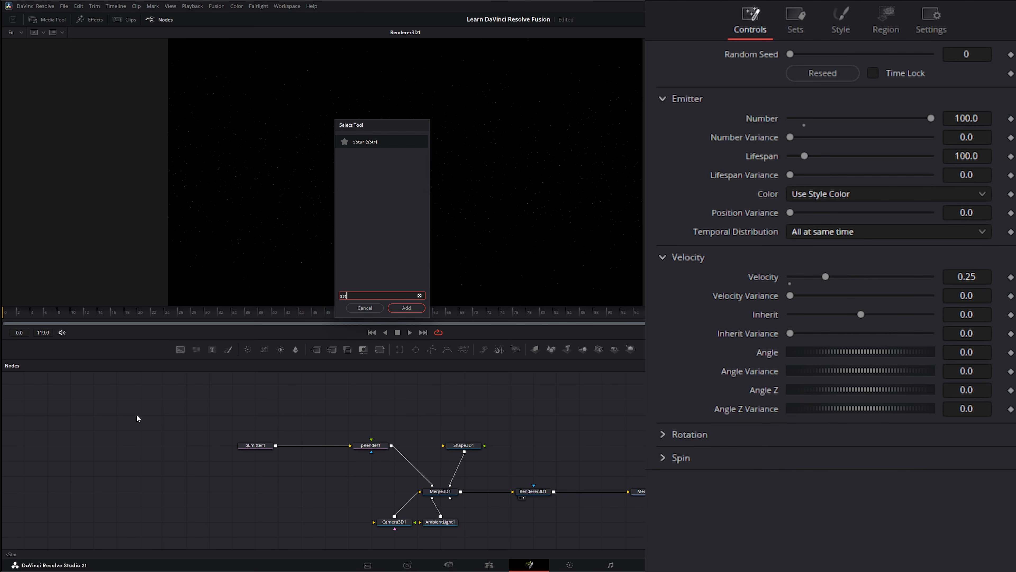
key(Return)
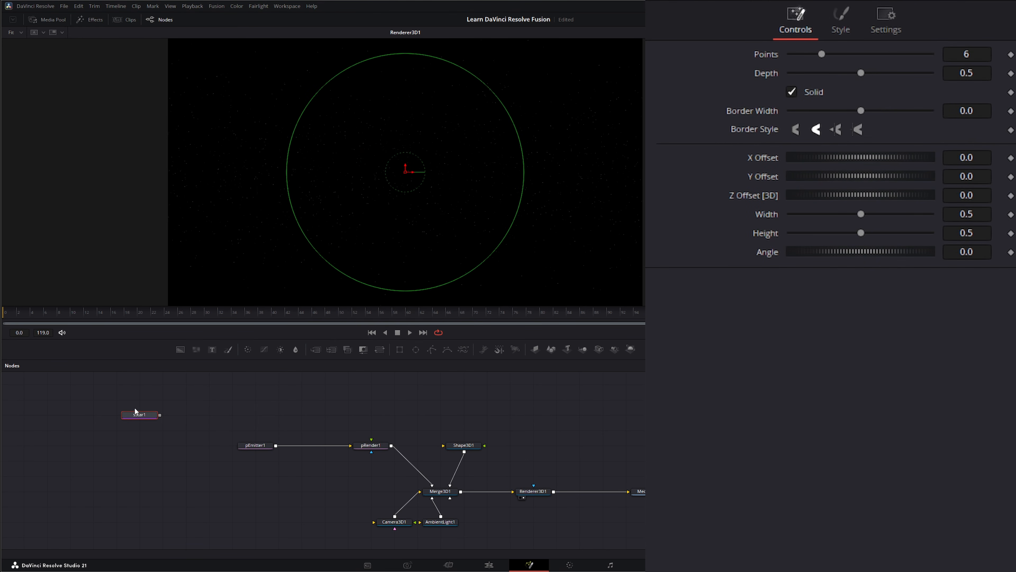
Step: Add an sRender node after the star shape and show its output in the viewer
drag(86, 390, 241, 428)
click(142, 416)
mouse_move(147, 417)
key(shift+space)
text(sst)
key(BackSpace)
key(BackSpace)
text(re)
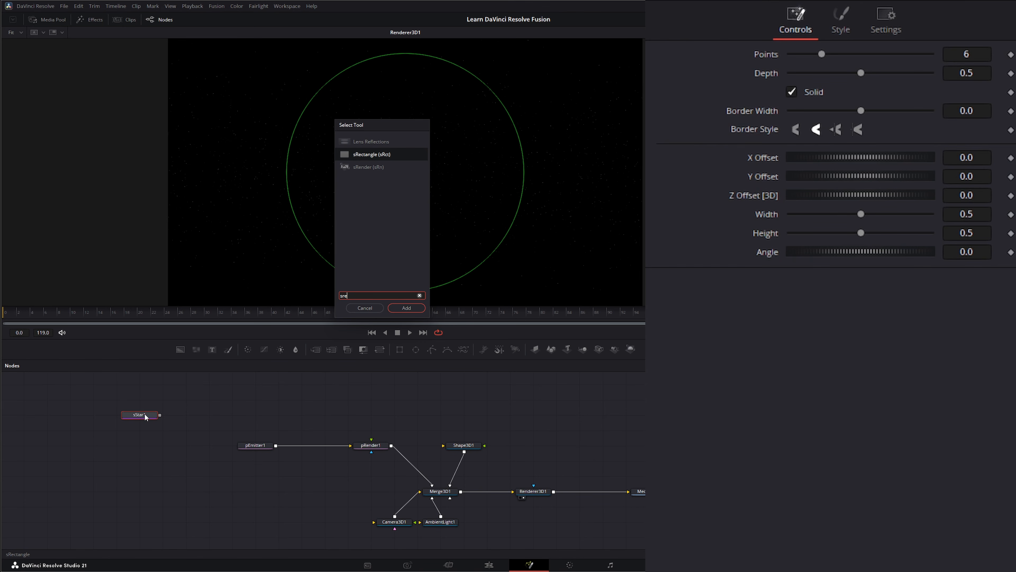
text(n)
key(Return)
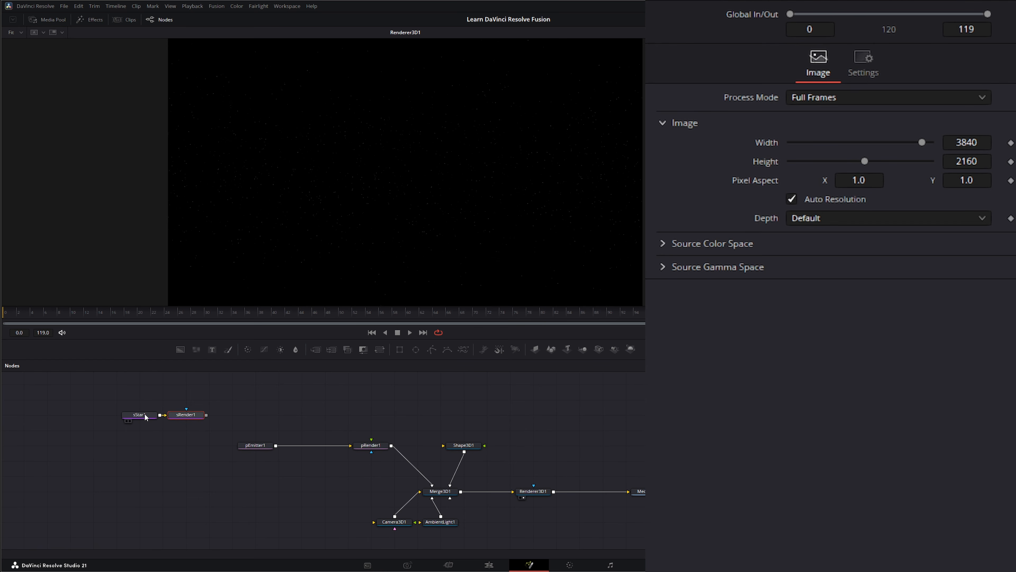
drag(197, 417, 204, 417)
key(2)
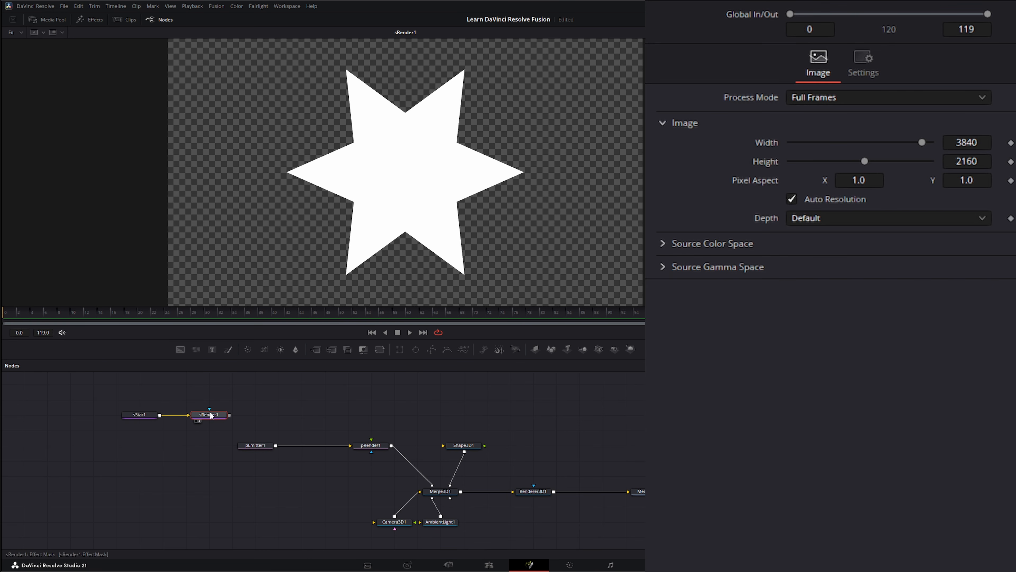
Step: Give the star shape 5 points and a depth of 0.385
click(127, 415)
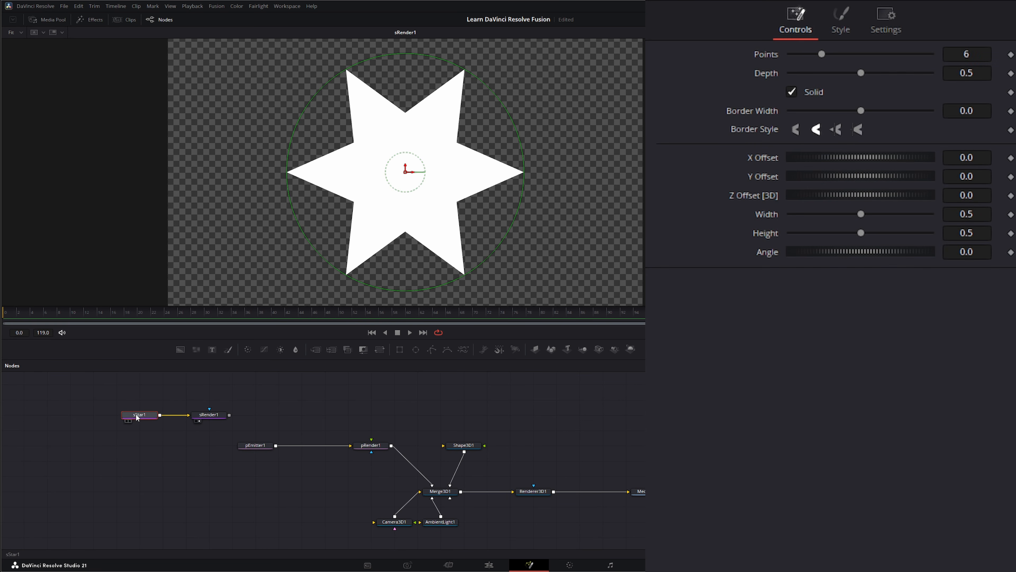
click(980, 56)
text(5)
key(Return)
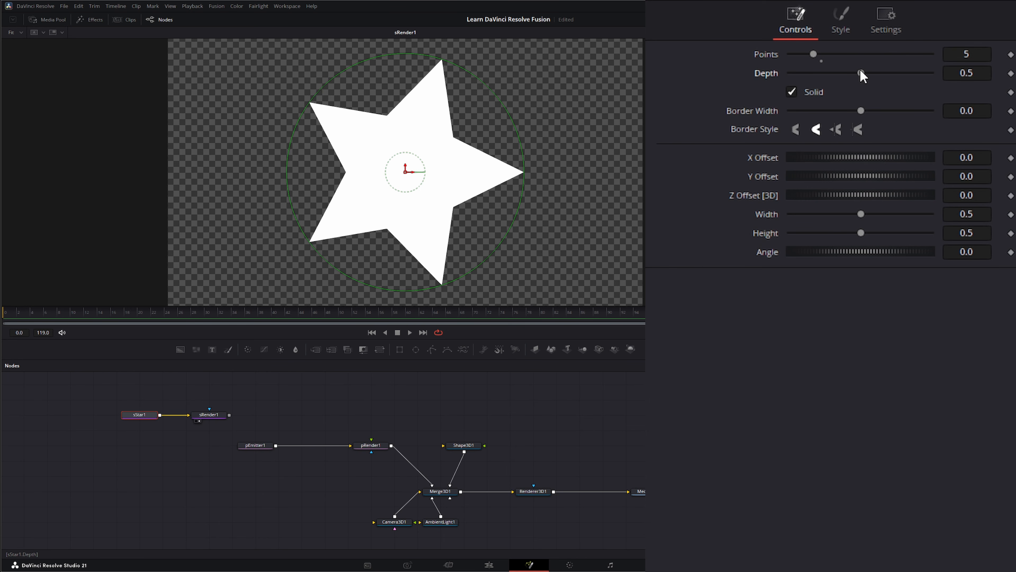
drag(861, 73, 844, 73)
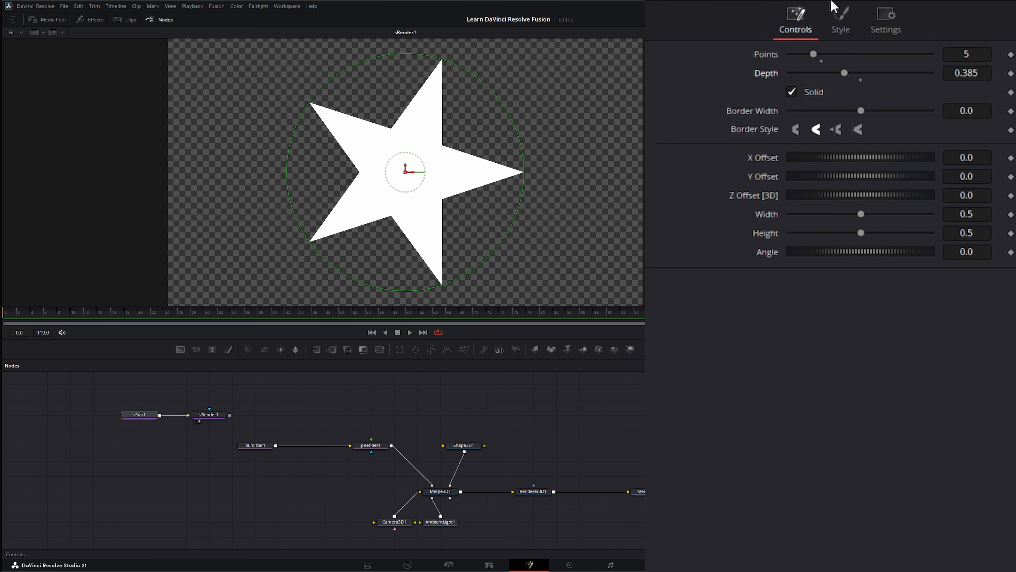
Step: Color the star with the golden yellow from the saved custom colors
click(829, 30)
click(823, 58)
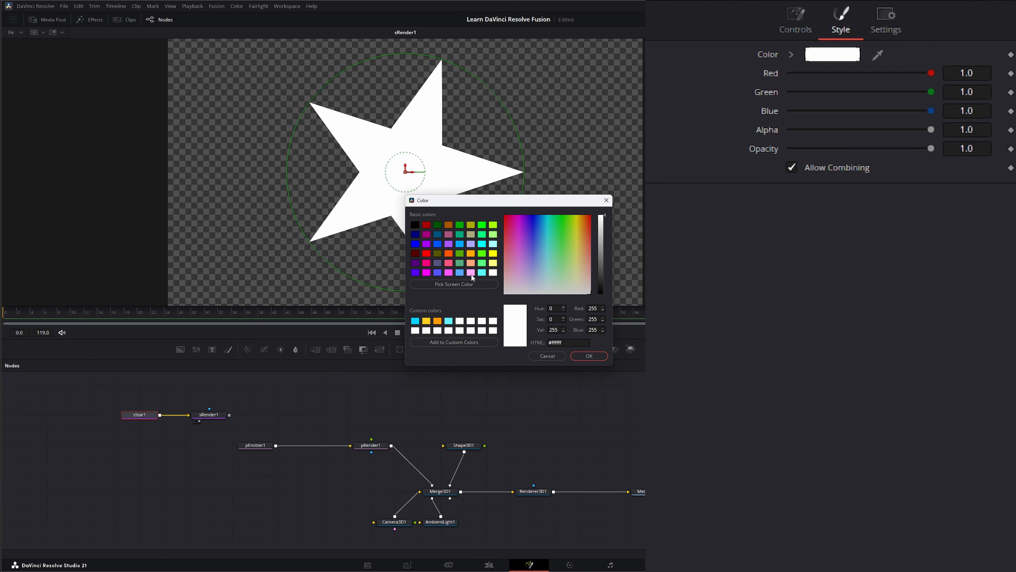
click(427, 322)
click(589, 356)
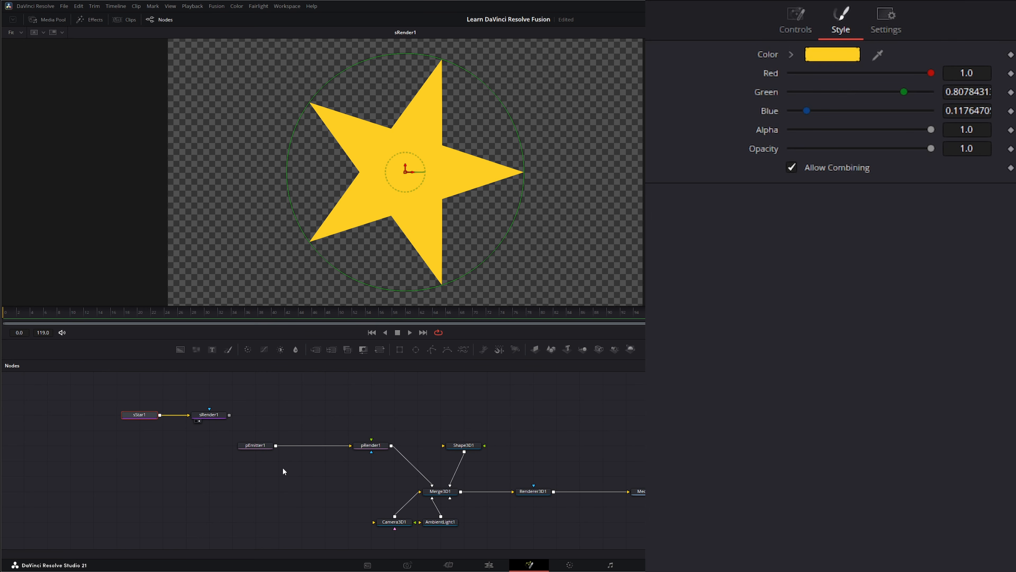
Step: Set the particle emitter's number to 2 and lifespan to 300, and preview the particles in the Merge 3D scene
click(261, 447)
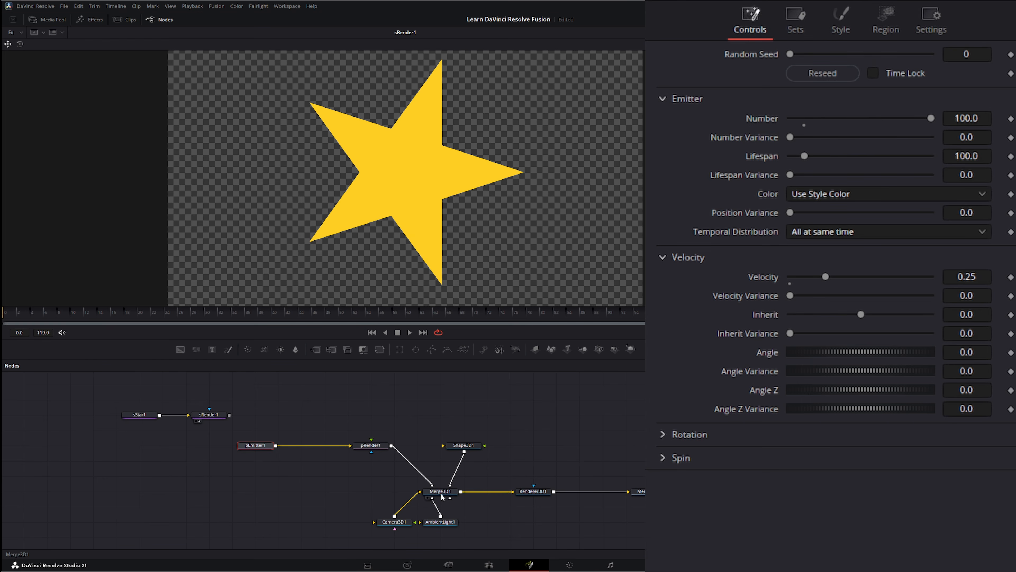
drag(432, 250, 433, 292)
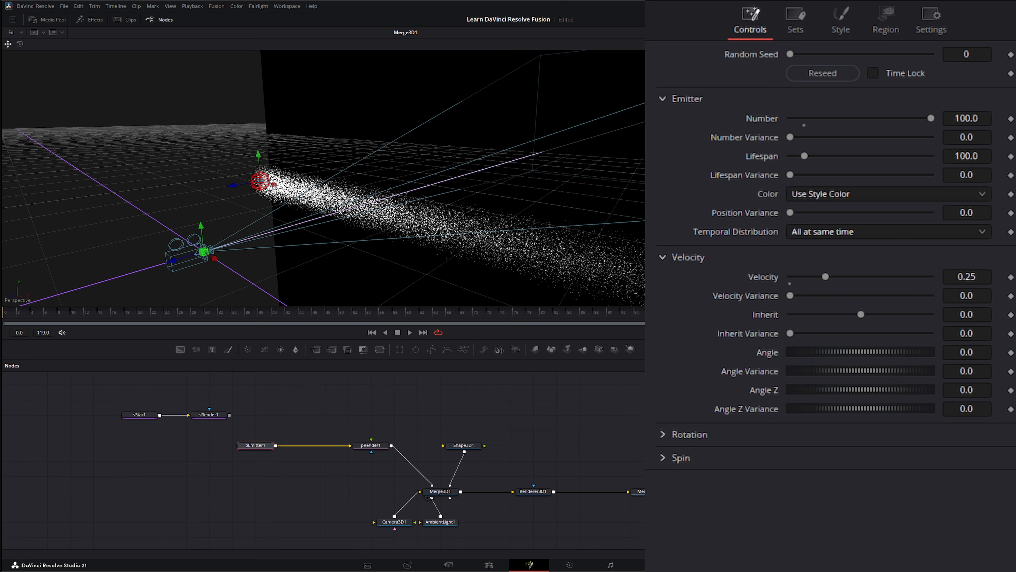
click(966, 118)
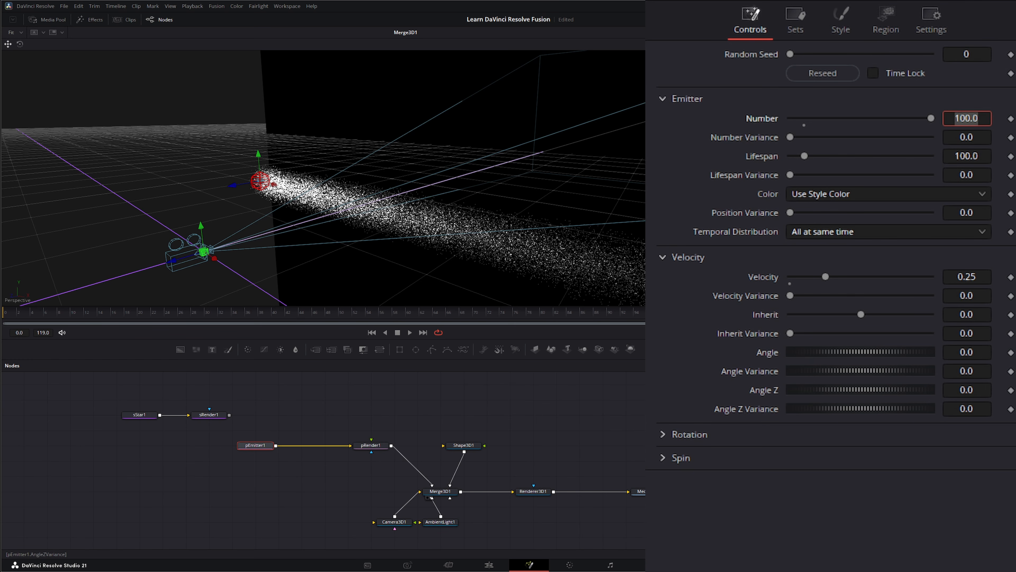
text(2)
key(Tab)
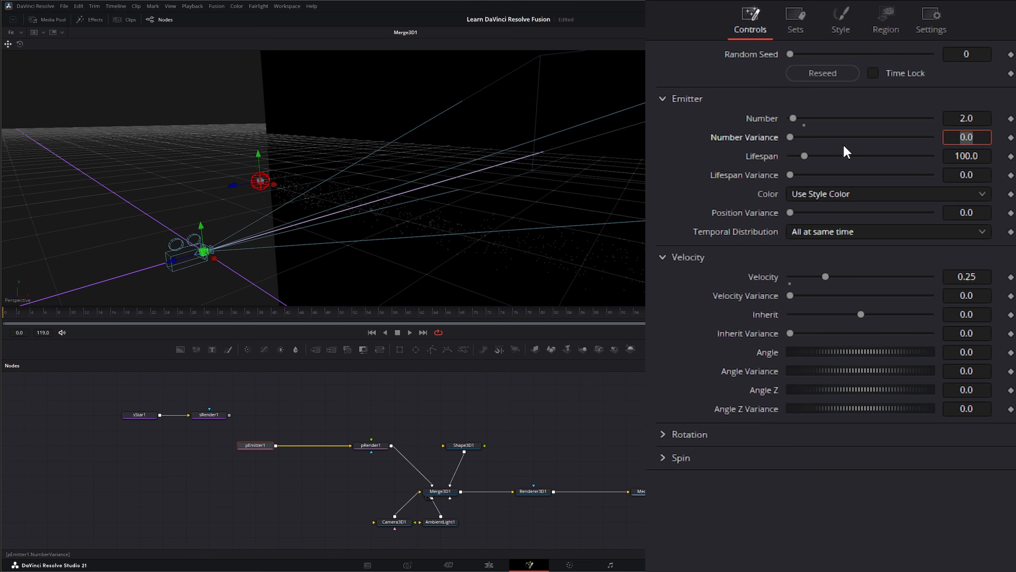
click(985, 156)
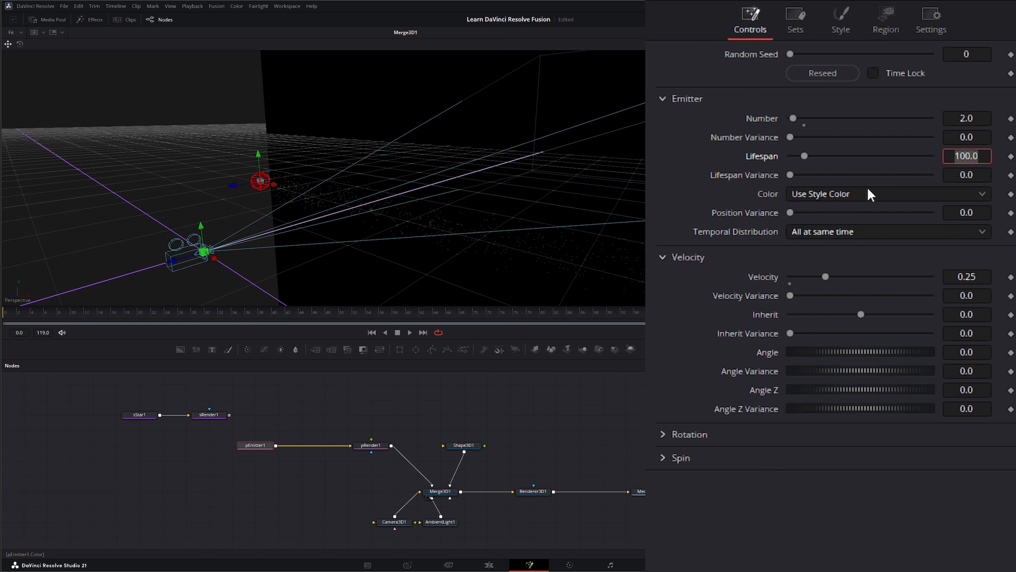
text(300)
key(Tab)
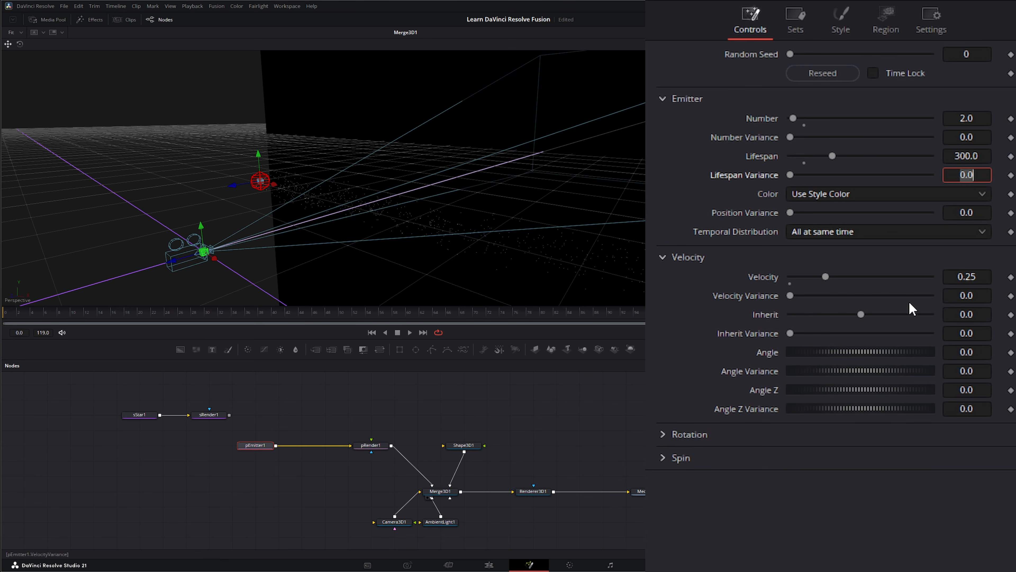
click(410, 332)
click(398, 333)
Step: Change the emitter's particle style to Bitmap and connect the star's sRender output to the emitter as the style bitmap
click(253, 447)
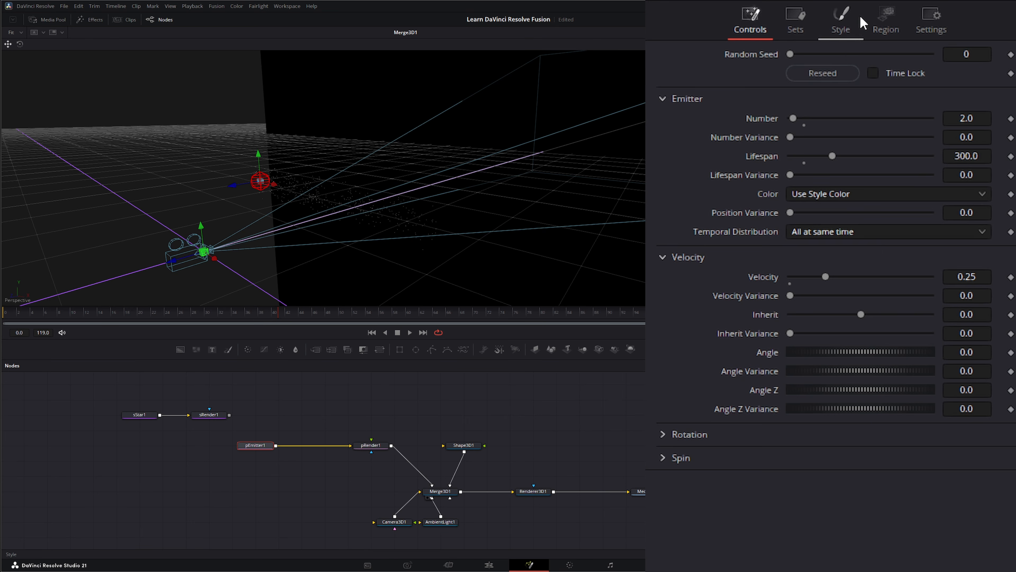
click(840, 20)
click(816, 71)
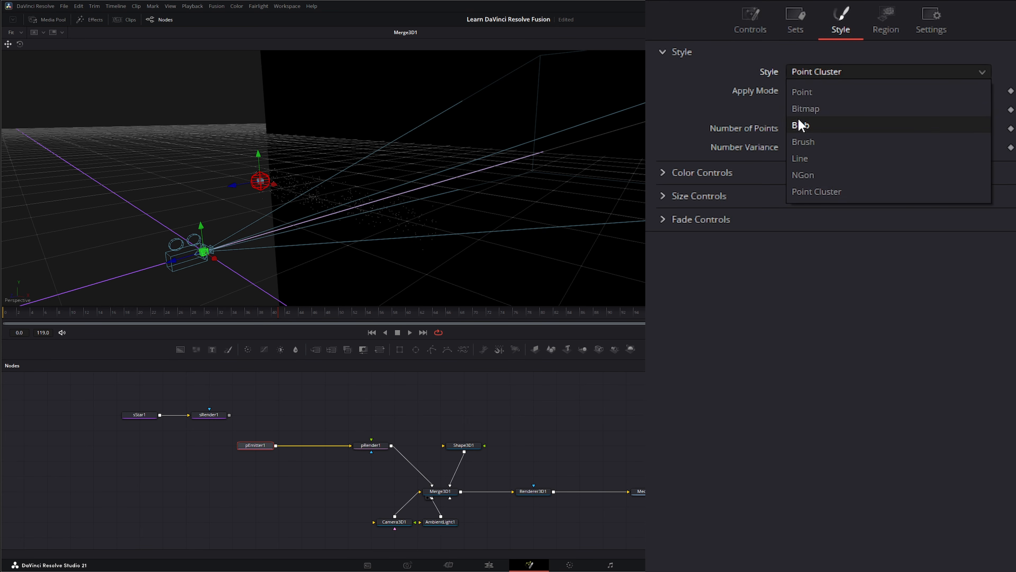
click(803, 108)
drag(236, 449, 196, 449)
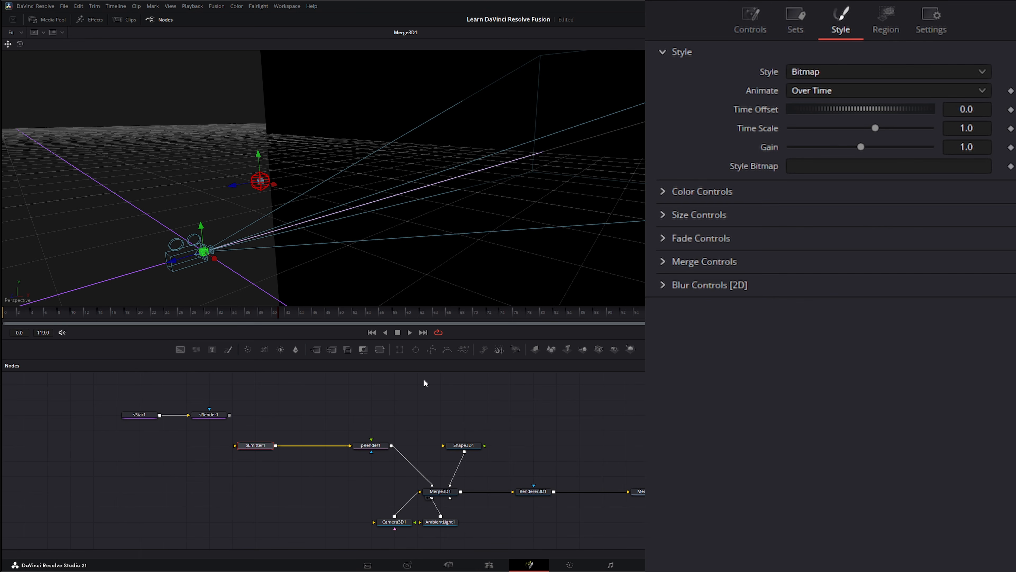
drag(229, 417, 235, 447)
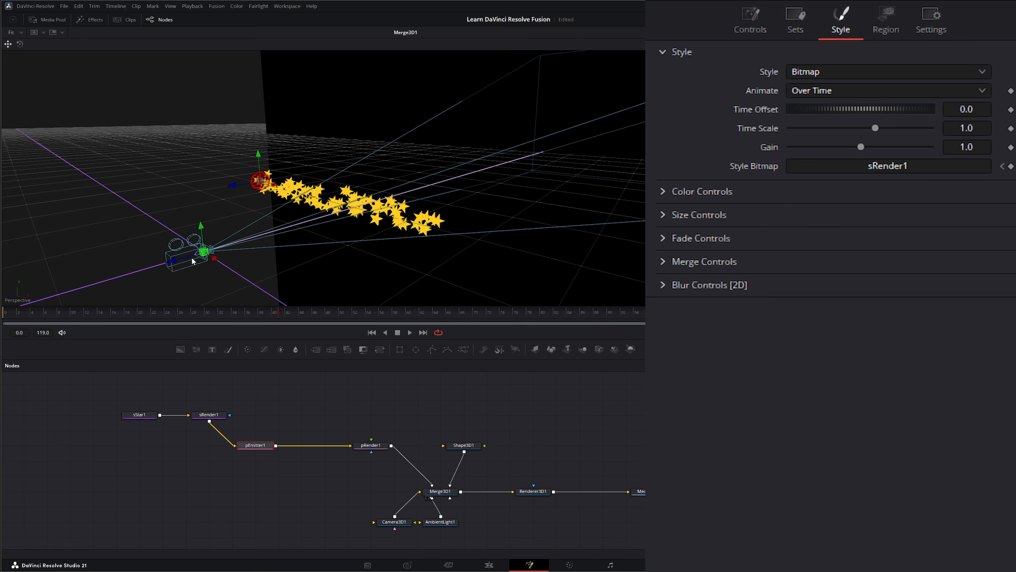
Step: Preview the star particles in the Renderer 3D output and bring up the emitter's number, velocity and rotation settings
click(409, 332)
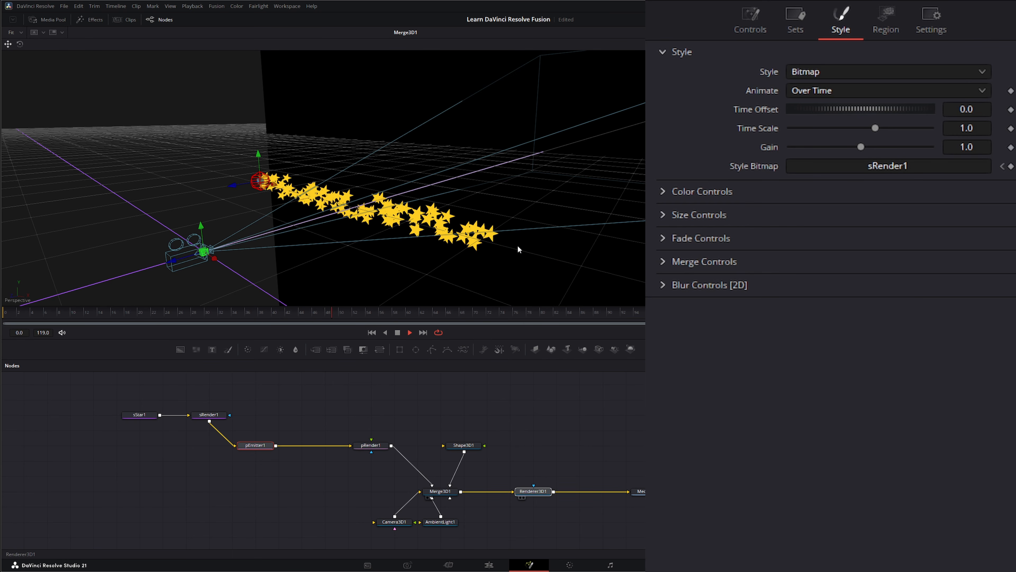
click(398, 333)
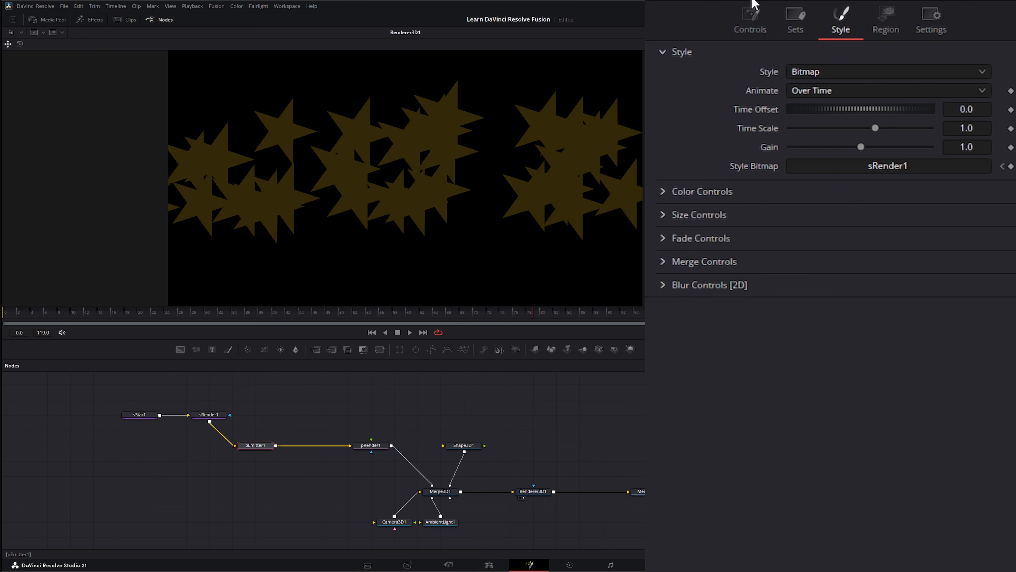
click(751, 28)
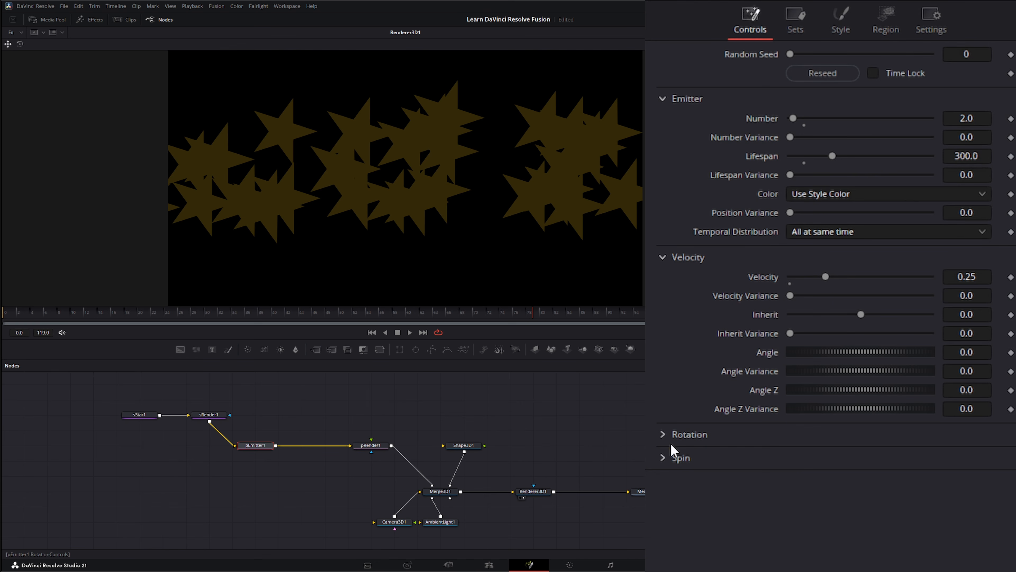
Step: Set the emitter's rotation to X 134.6, Y 254.6, Z 261.8, with variances X 178.2, Y 309.1, Z 247.3
scroll(656, 456, down, 5)
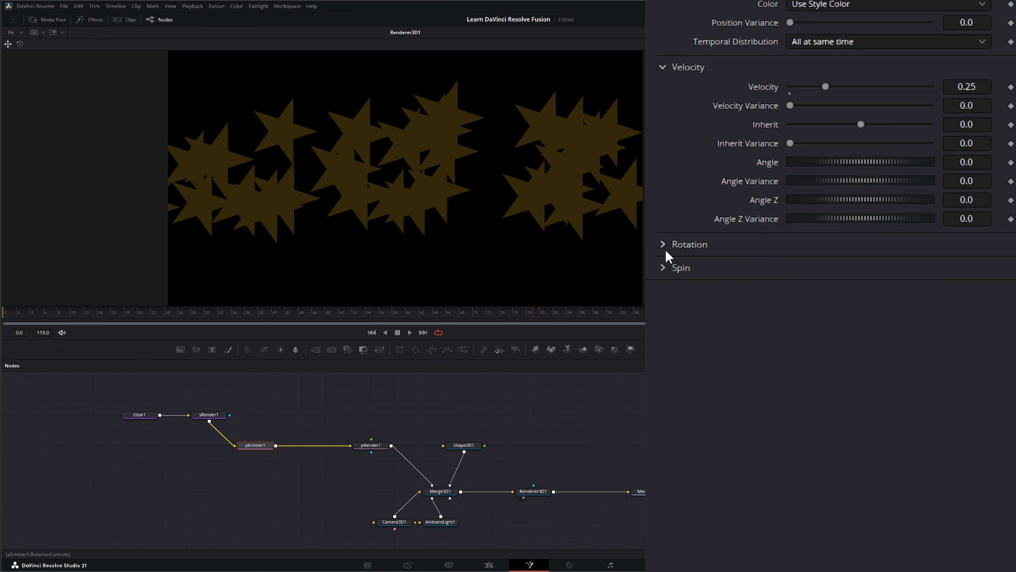
click(665, 245)
click(664, 422)
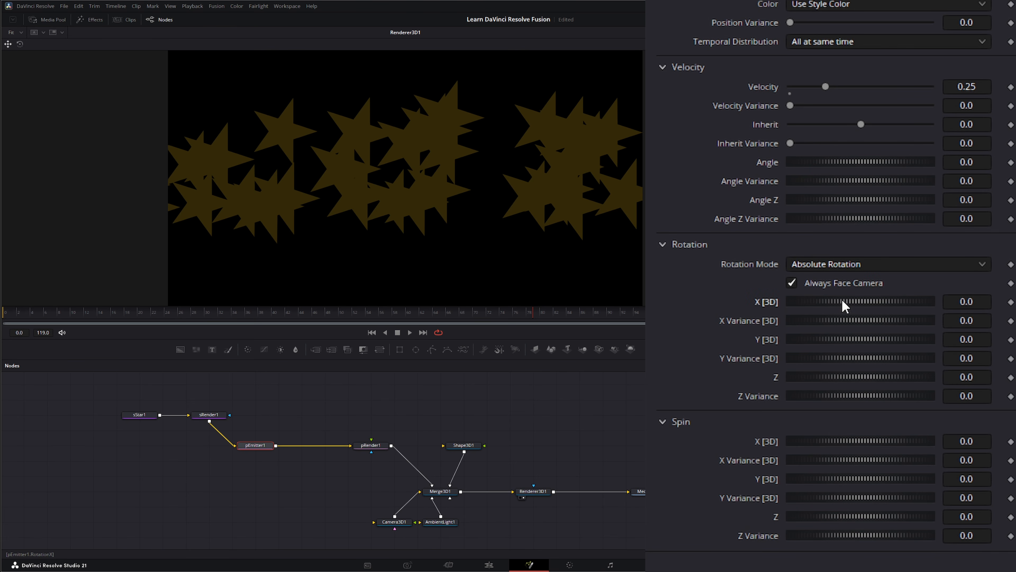
drag(844, 303, 907, 345)
drag(843, 357, 892, 380)
drag(835, 398, 933, 400)
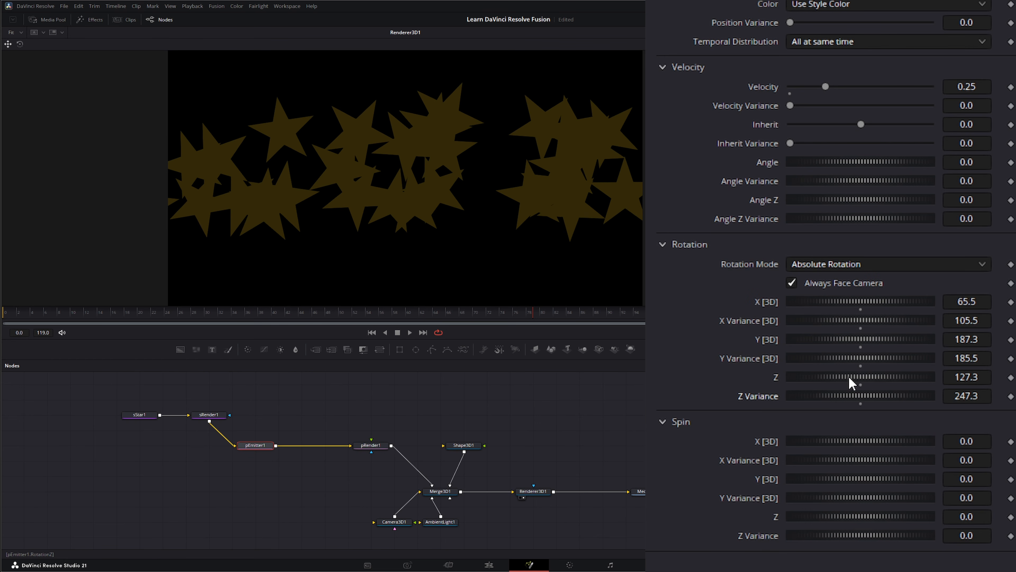
drag(852, 380, 907, 383)
drag(861, 357, 897, 323)
drag(844, 302, 881, 302)
Step: Set the emitter's spin to X 89.1, Y 105.5, Z 107.3, with variances X 101.8, Y 94.5, Z 105.5, and preview the motion
drag(860, 443, 896, 442)
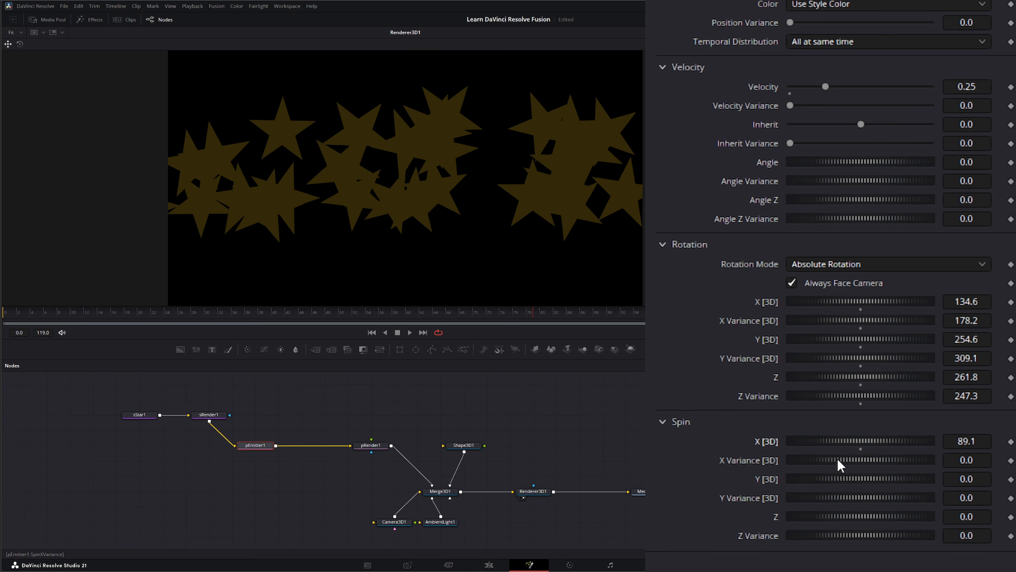
drag(840, 460, 890, 461)
drag(841, 479, 898, 536)
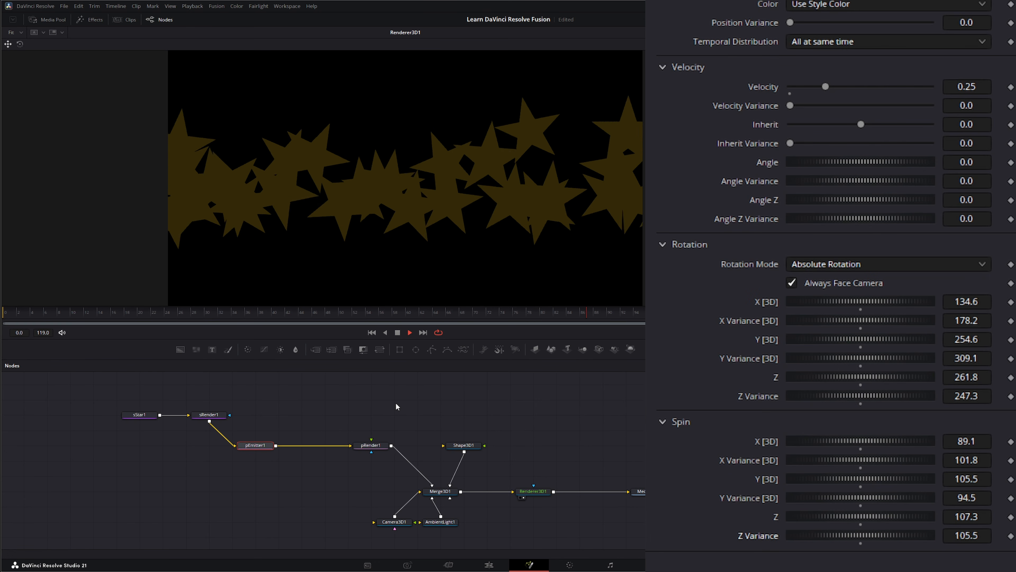
key(space)
Step: Try the Rotation Relative to Motion mode on the emitter and return it to Absolute Rotation
click(840, 264)
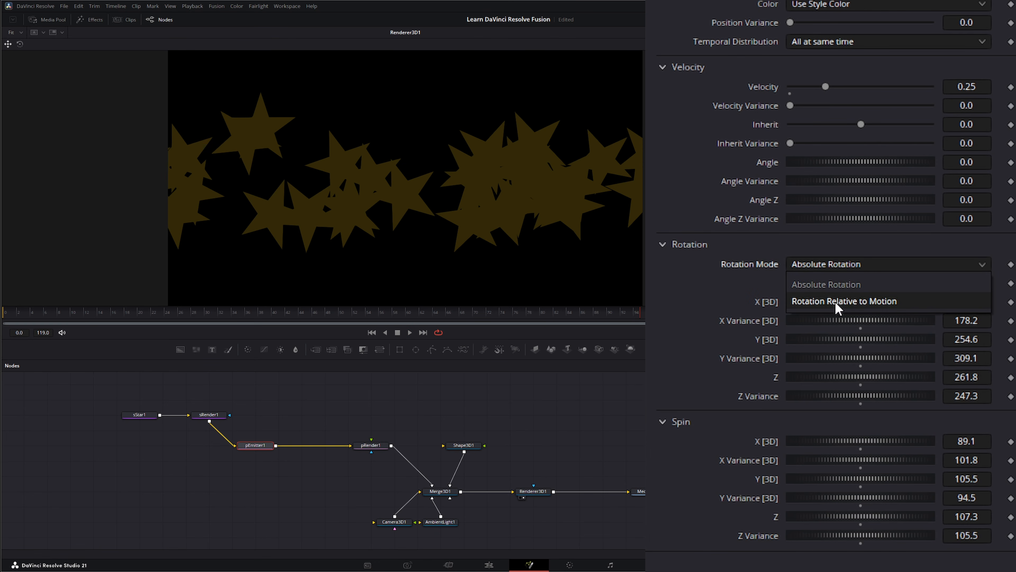
click(842, 302)
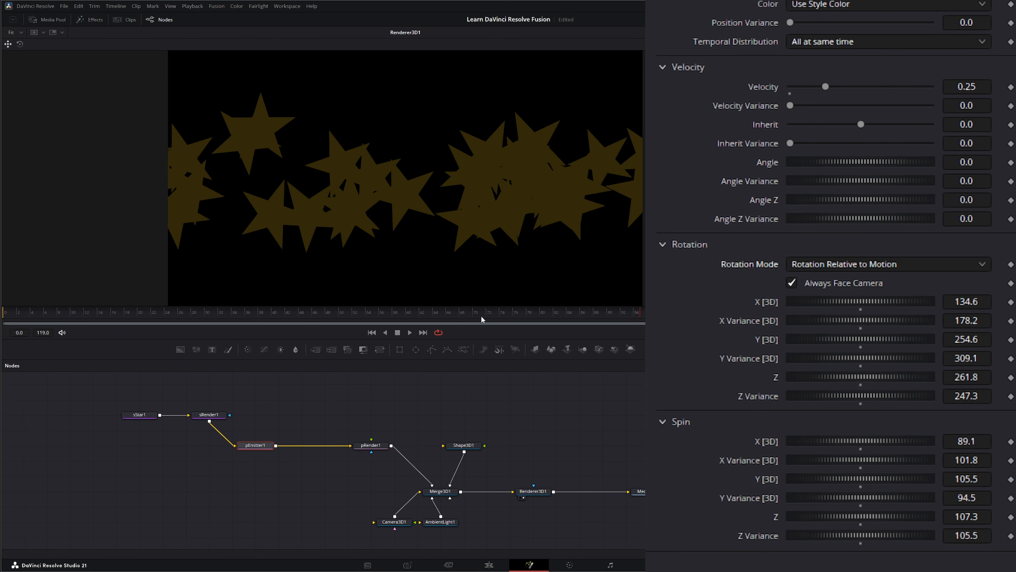
click(823, 268)
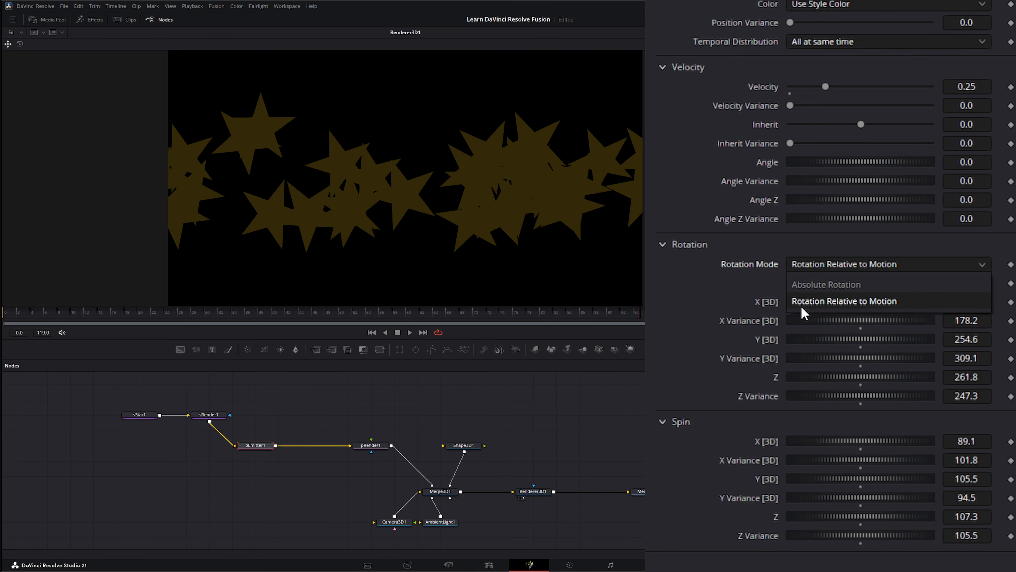
click(822, 283)
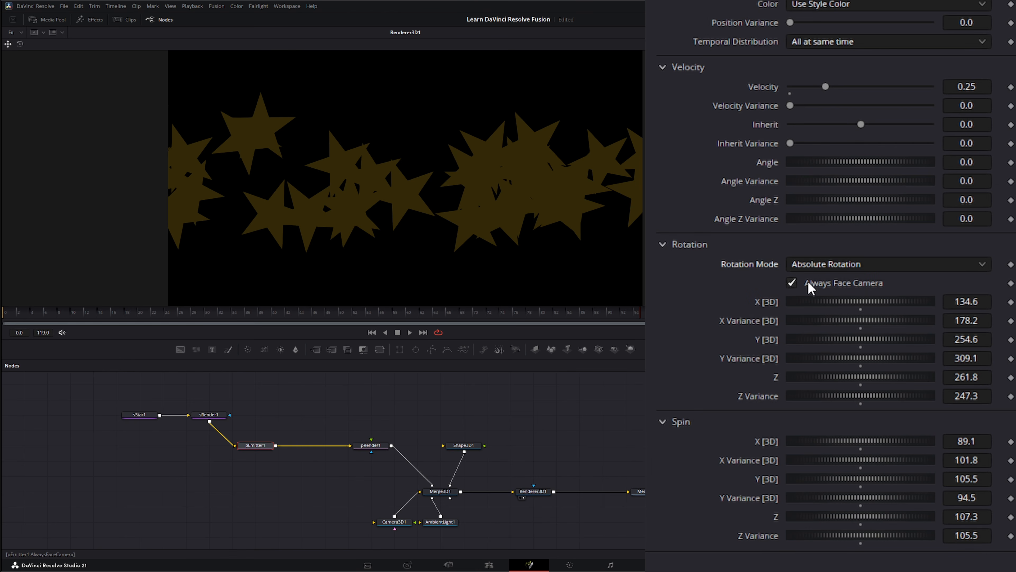
Step: Turn off Always Face Camera for the emitter's particles and preview the tumbling stars
click(792, 283)
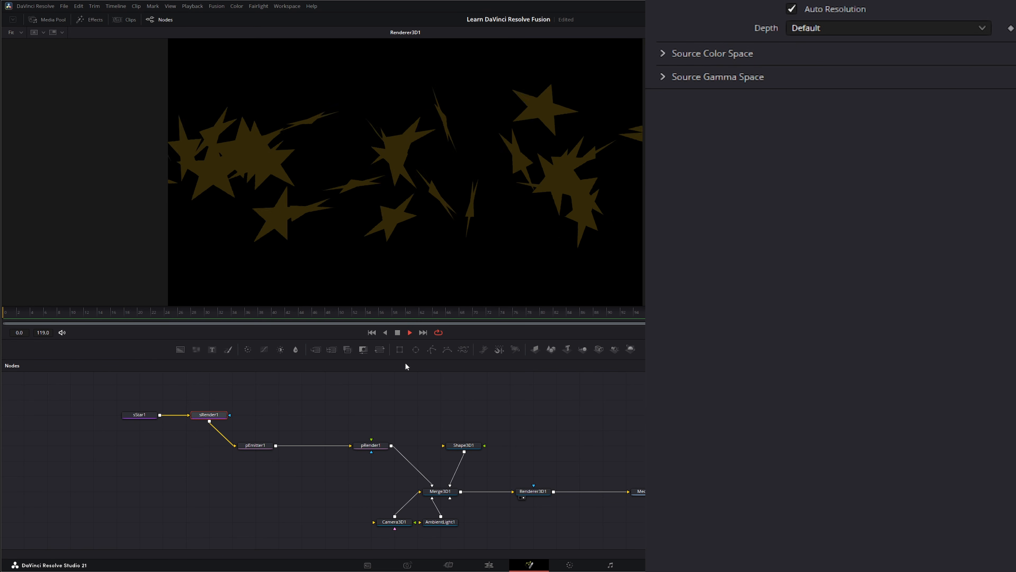
click(398, 332)
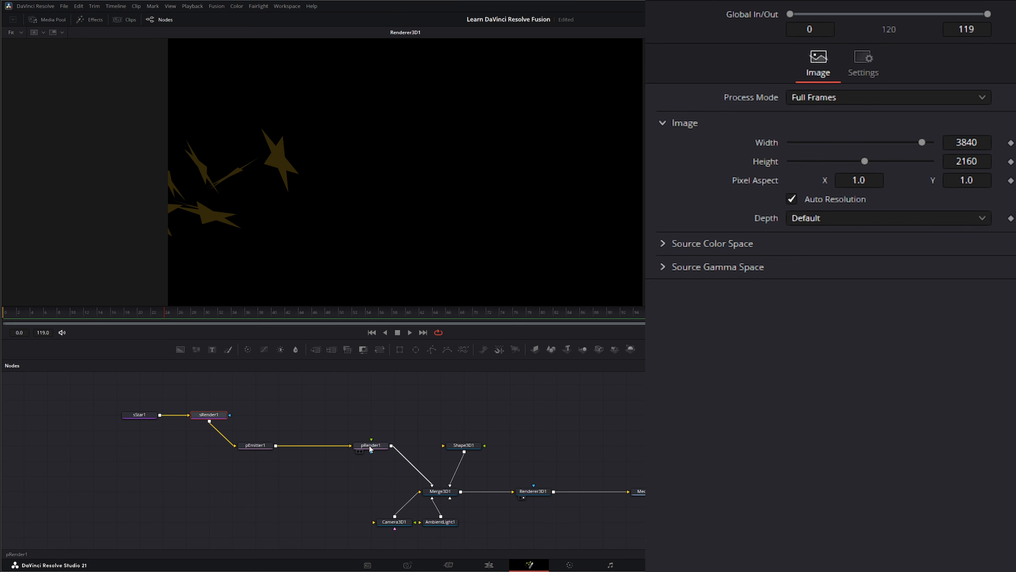
Step: Set the emitter region's Z offset to -1.66 and preview the star stream in the Renderer 3D output
click(255, 445)
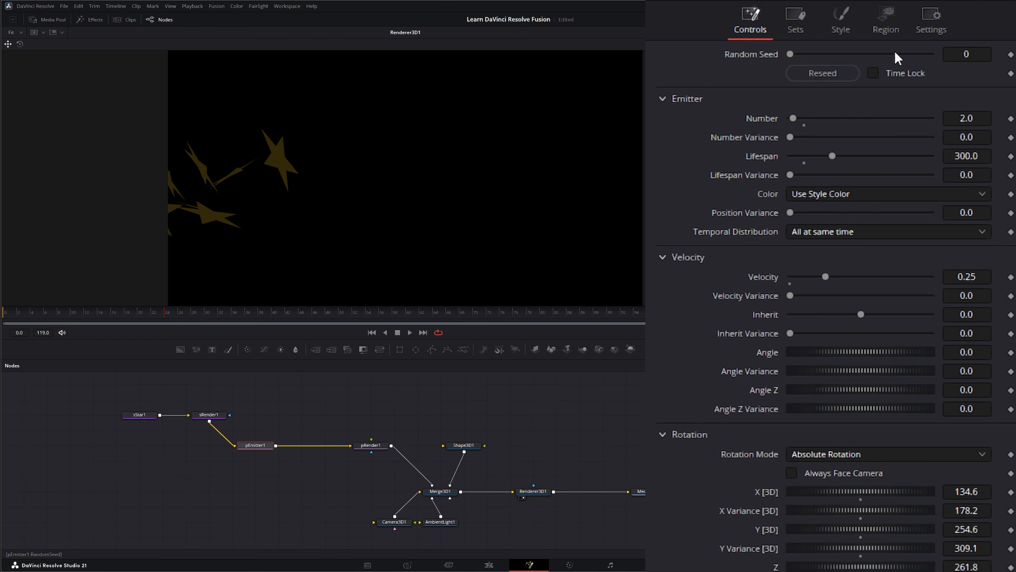
click(886, 25)
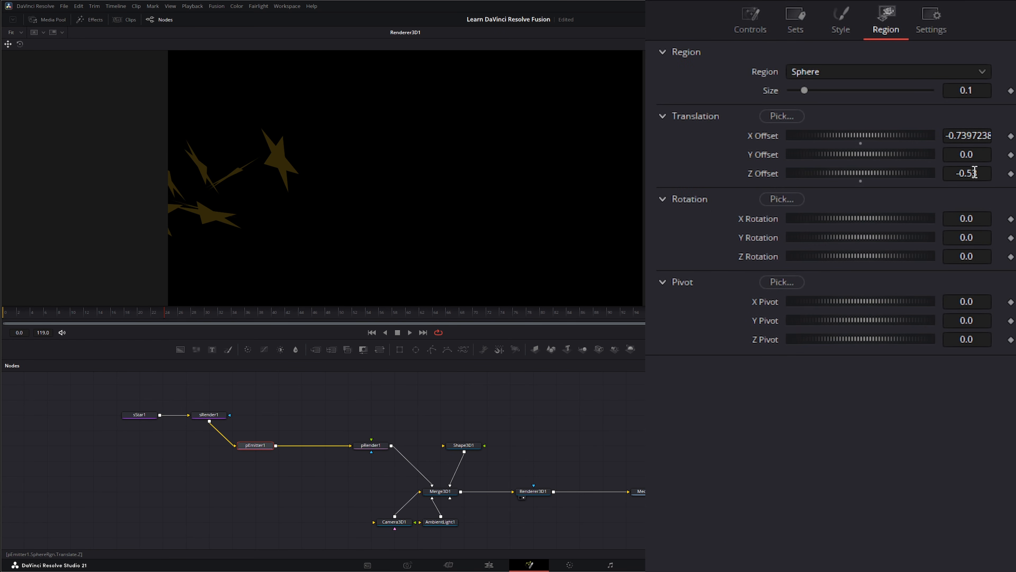
drag(975, 172, 895, 172)
drag(967, 173, 971, 173)
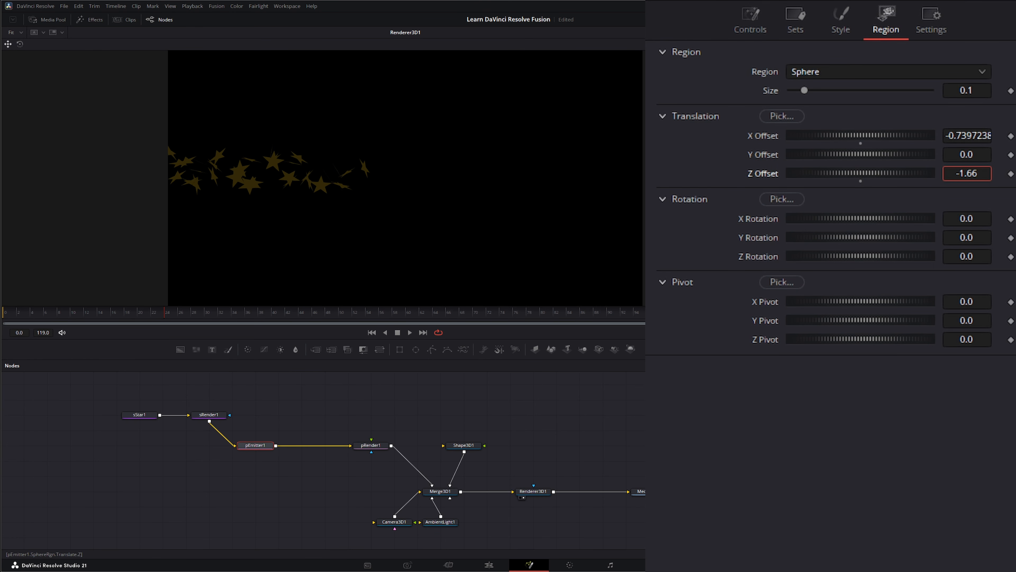
click(410, 332)
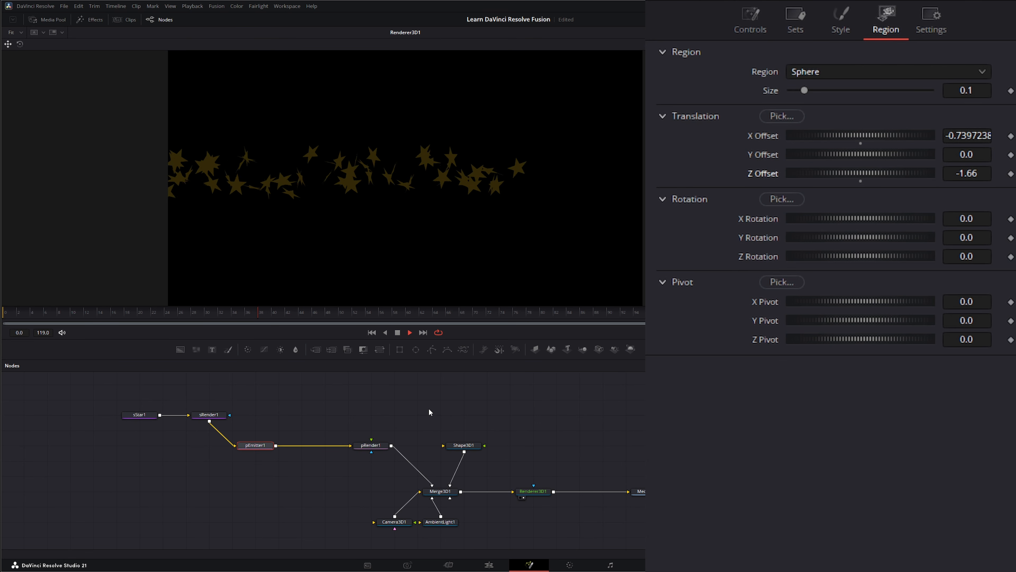
click(398, 333)
click(372, 332)
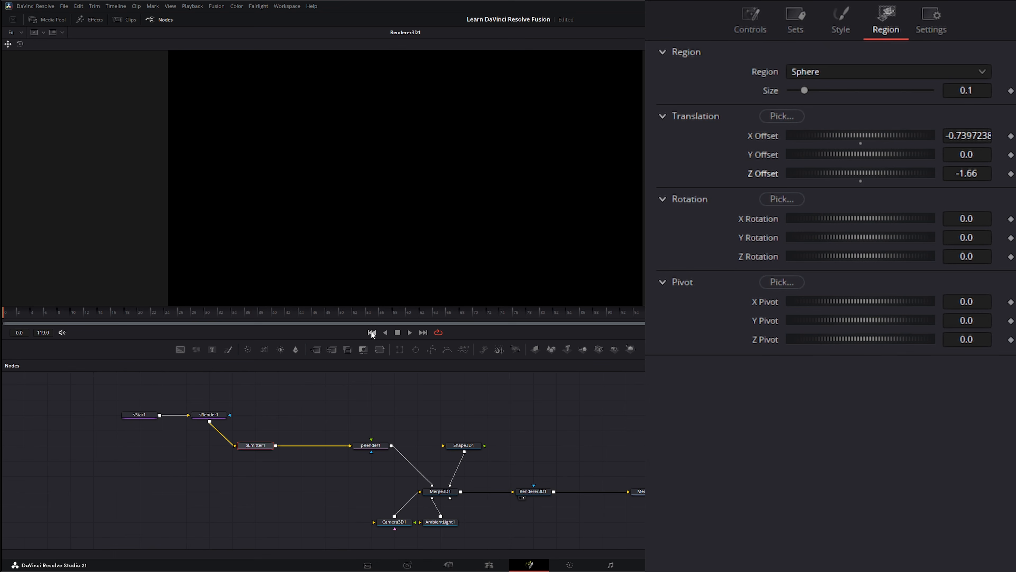
click(341, 314)
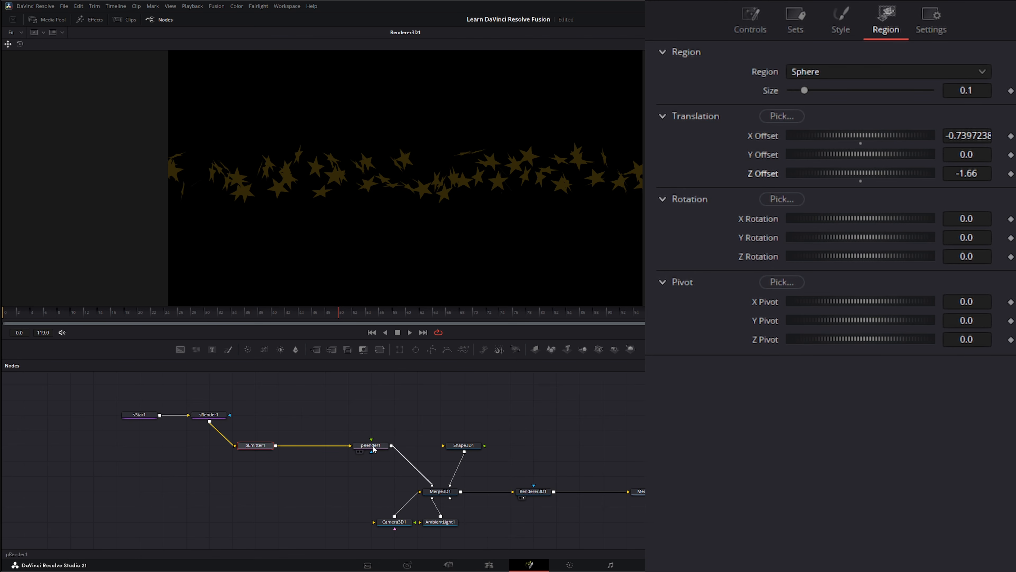
Step: Show the Merge 3D scene in the viewer and add a second Shape 3D node above the particle nodes
drag(443, 492, 450, 128)
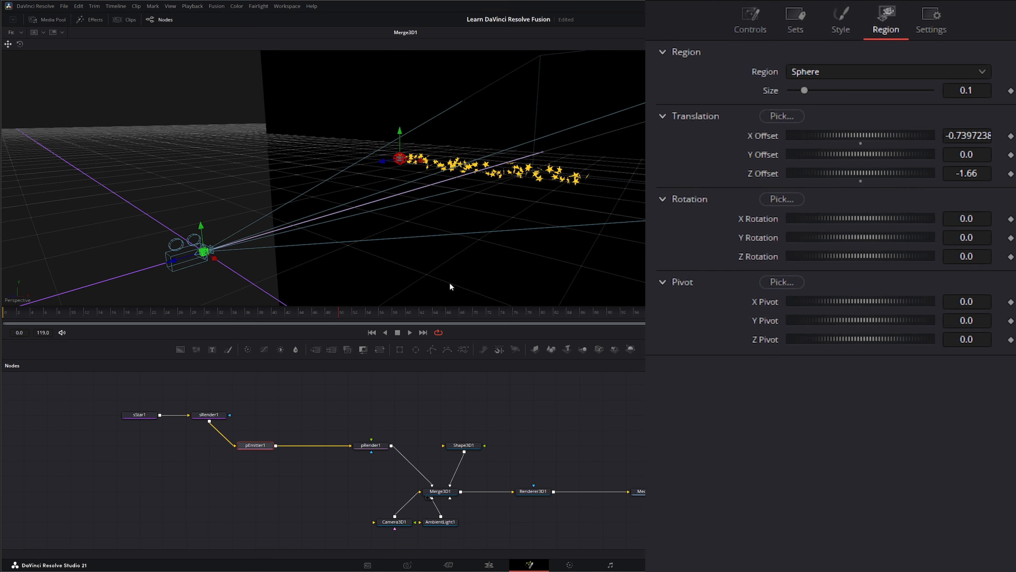
click(458, 407)
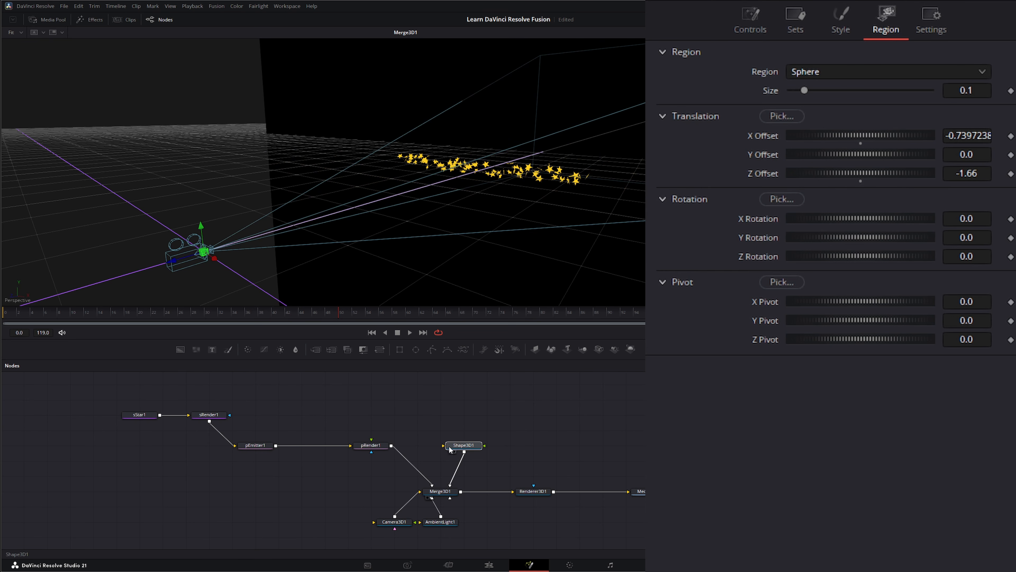
drag(450, 449, 426, 449)
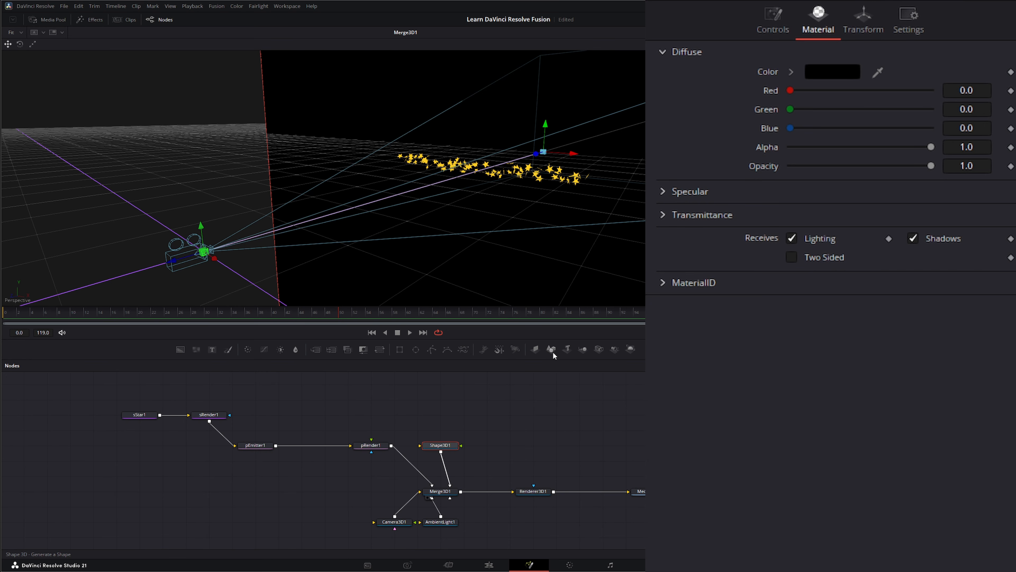
drag(326, 404, 327, 405)
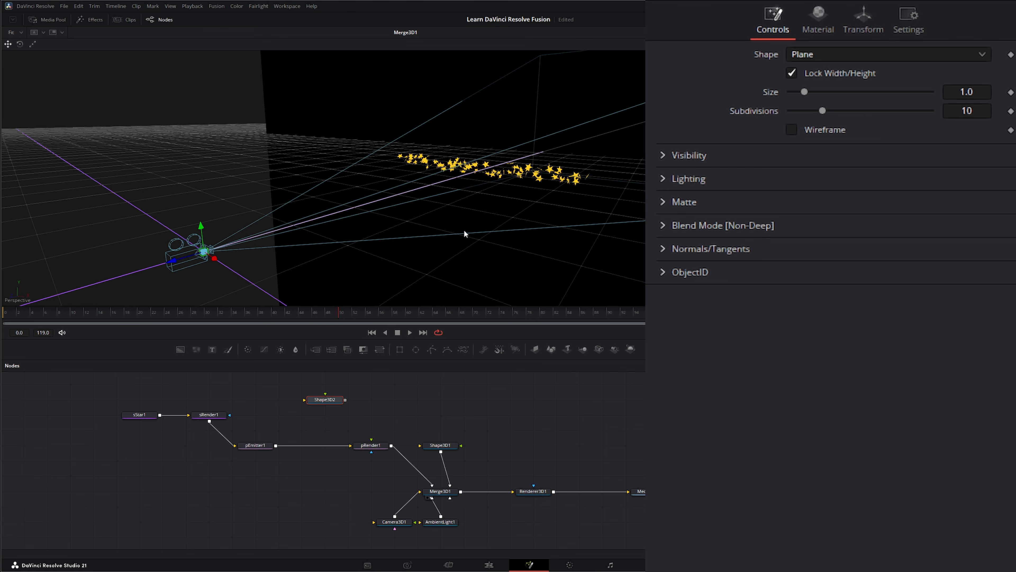
Step: Insert a pBounce node between the particle emitter and pRender
click(260, 446)
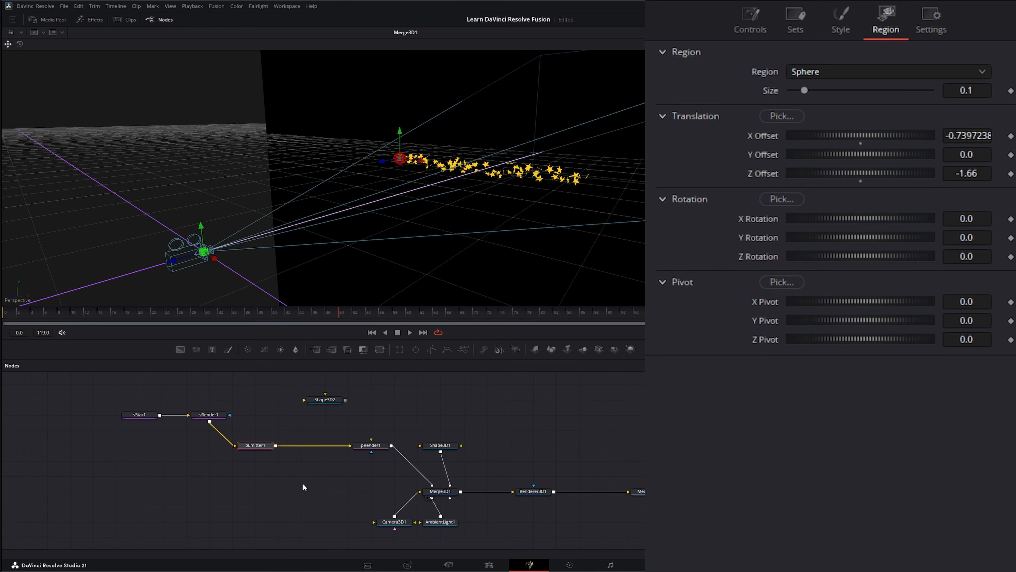
key(shift+space)
text(sren)
key(BackSpace)
key(BackSpace)
key(BackSpace)
key(BackSpace)
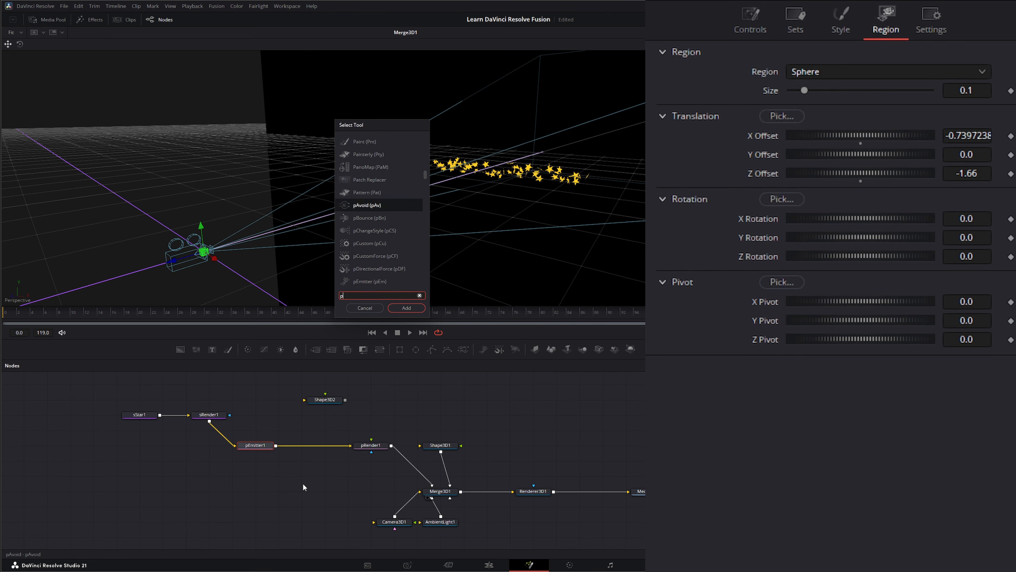
text(pbou)
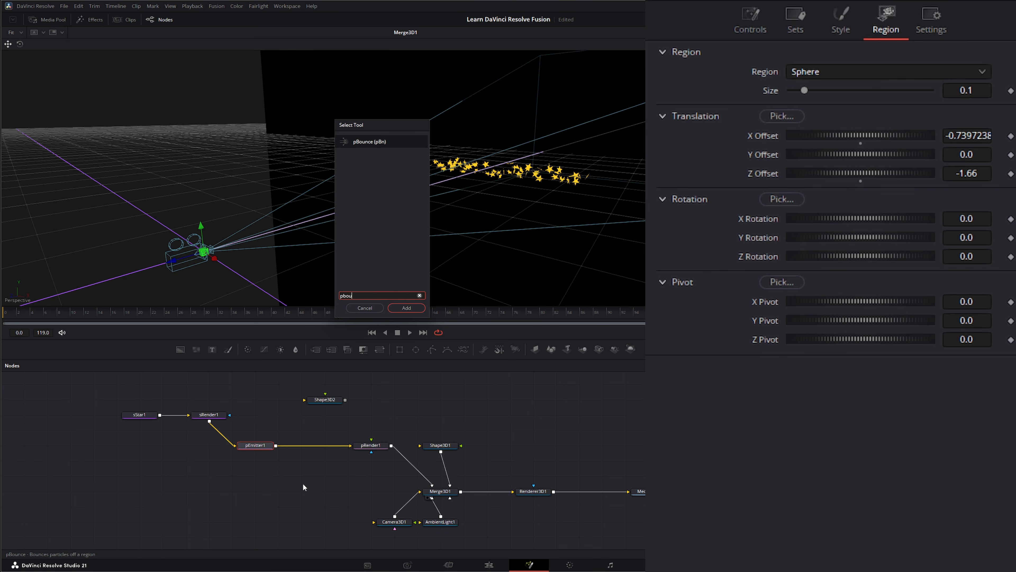
key(Return)
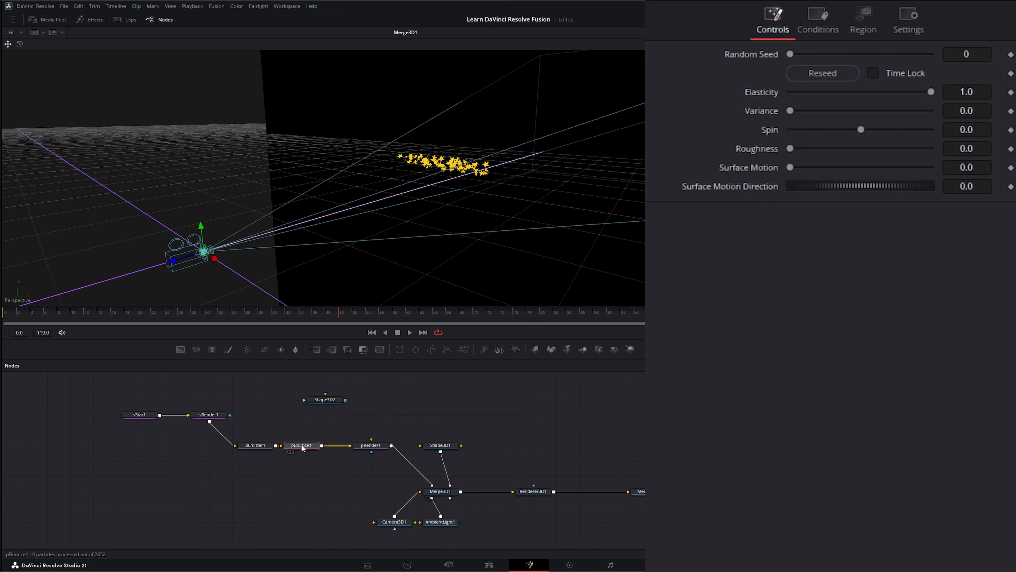
Step: Change the pBounce region type to Mesh
click(864, 25)
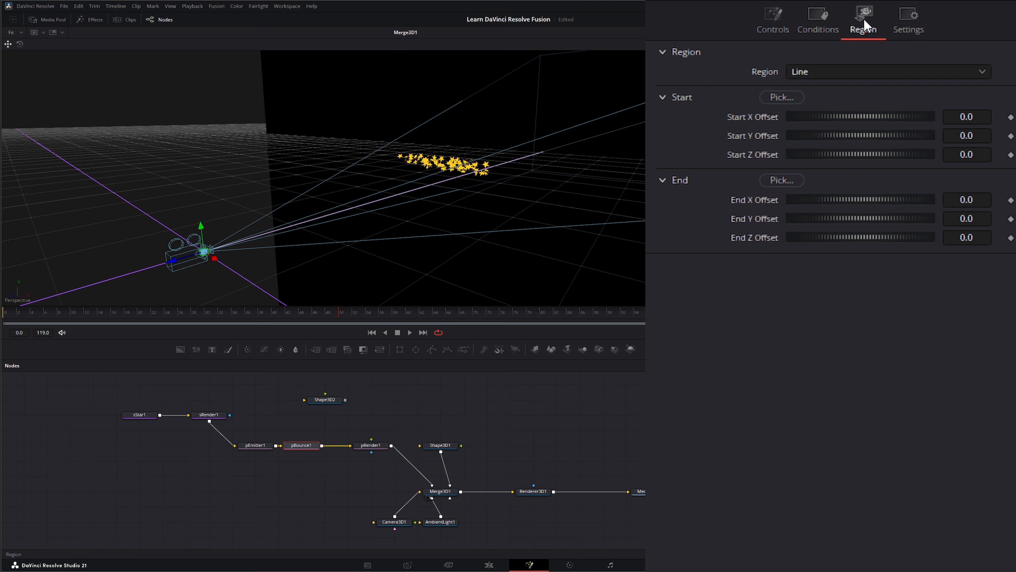
click(823, 76)
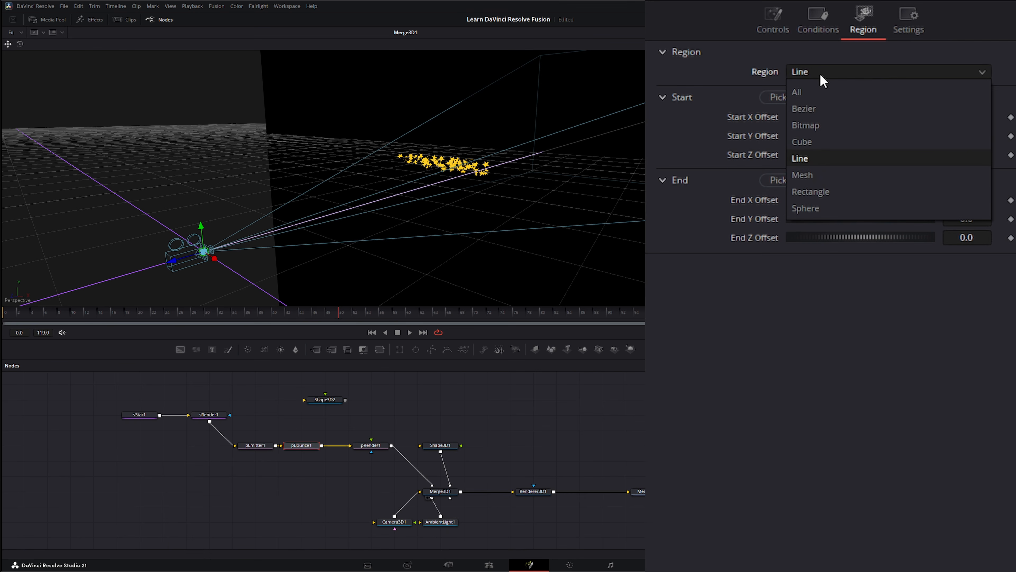
click(805, 175)
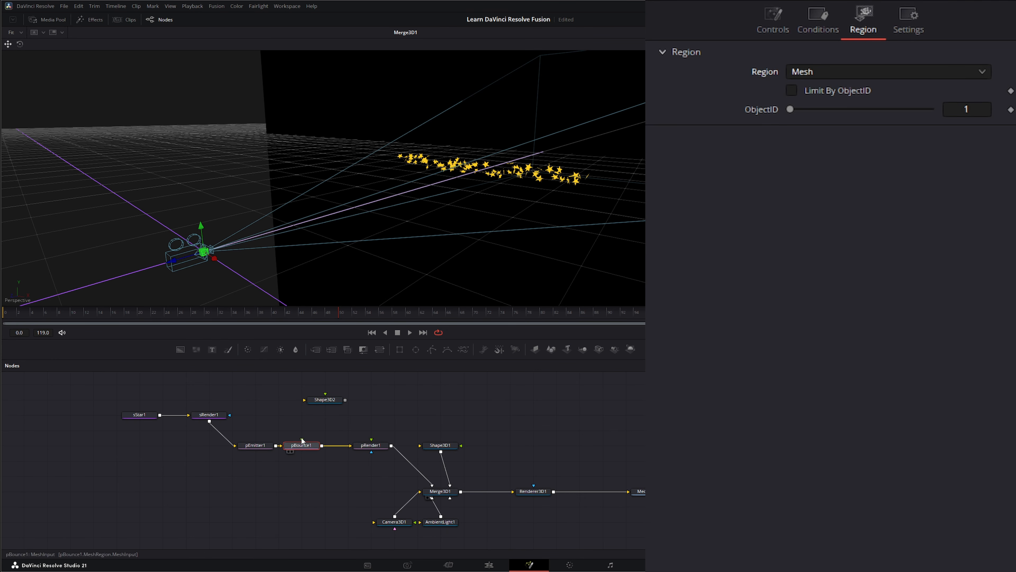
Step: Connect the new Shape 3D to pBounce's mesh input and to Merge3D1, and place the shape node above pBounce
drag(302, 439, 362, 400)
drag(302, 439, 302, 439)
drag(326, 406, 440, 491)
drag(341, 398, 317, 383)
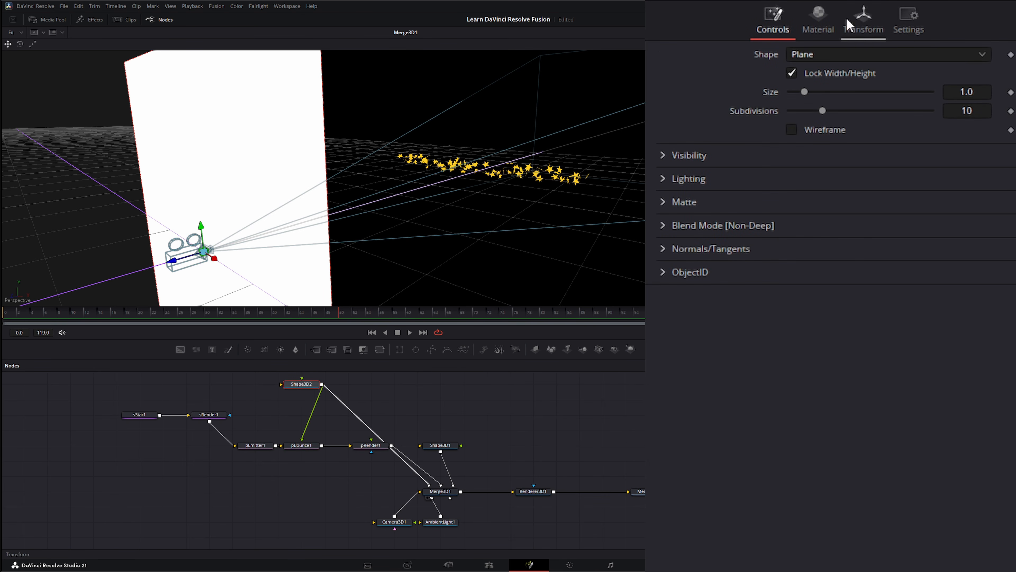
Step: Change the new shape to a Sphere with a radius of 0.13
click(818, 56)
click(820, 109)
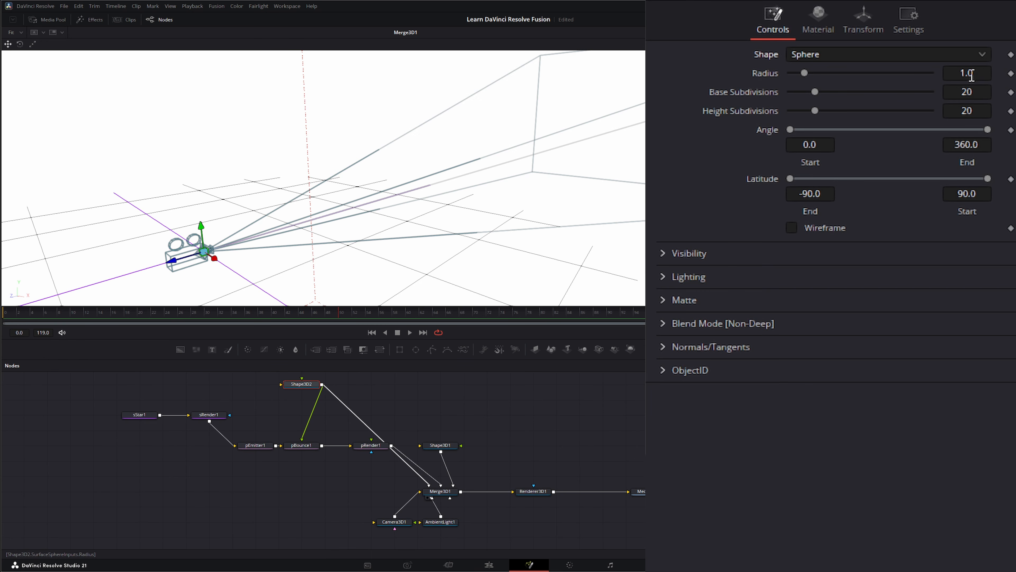
drag(982, 75, 929, 75)
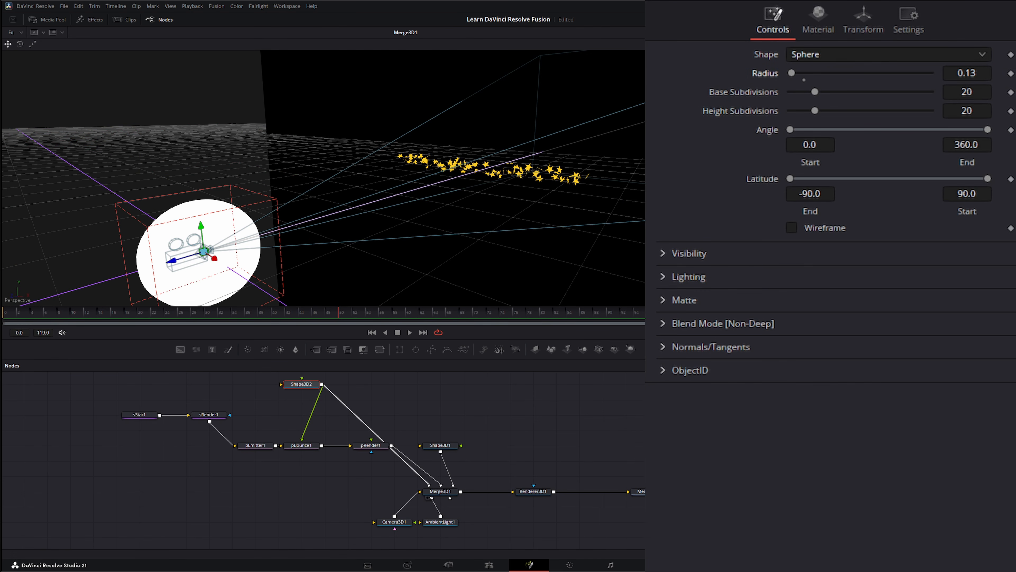
Step: Color the sphere's diffuse material purple from the basic colors
click(818, 20)
click(838, 72)
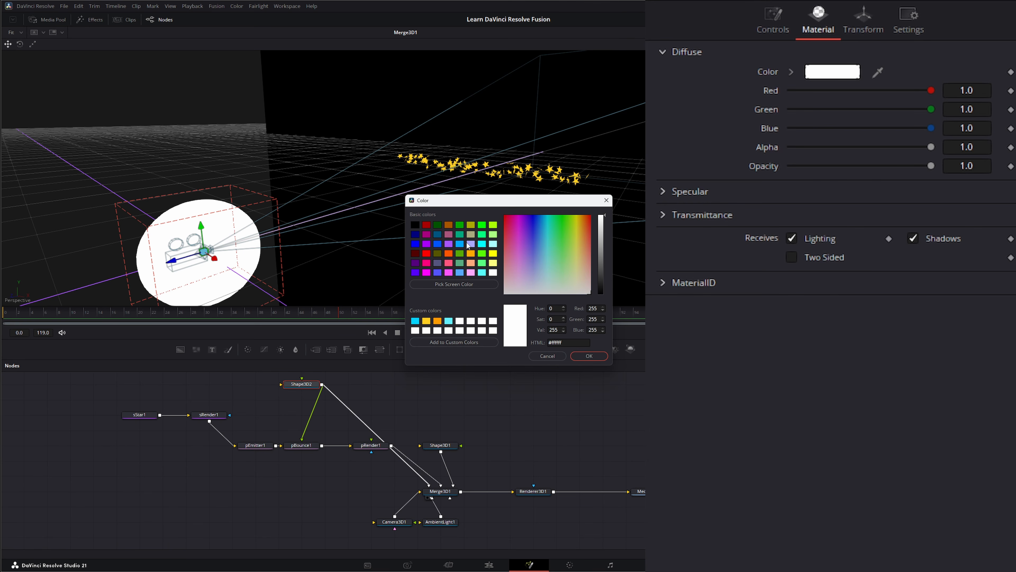
click(448, 244)
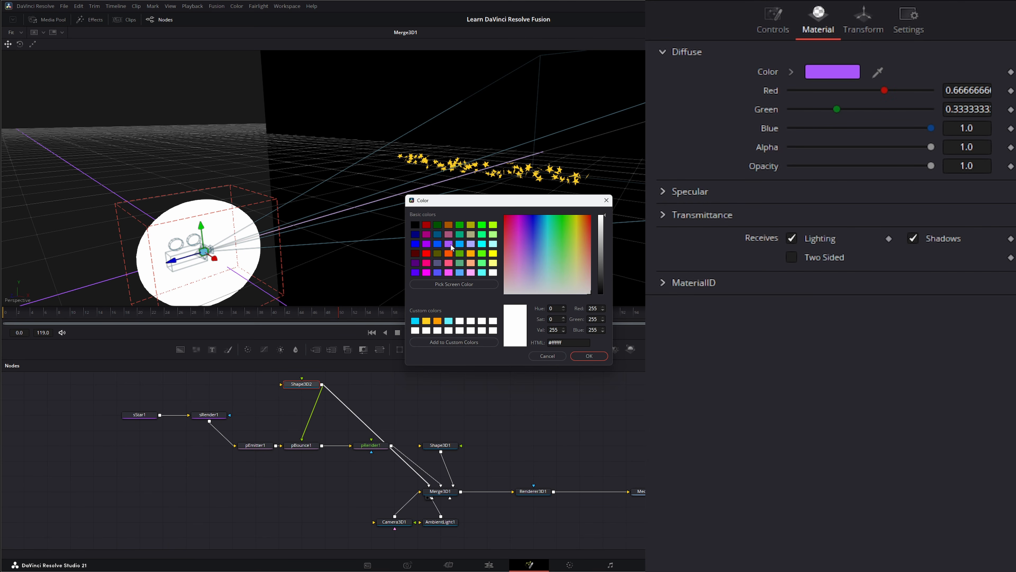
click(589, 356)
Step: Move the sphere into the path of the stars and preview the bouncing particles in the Renderer 3D output
drag(177, 262, 519, 204)
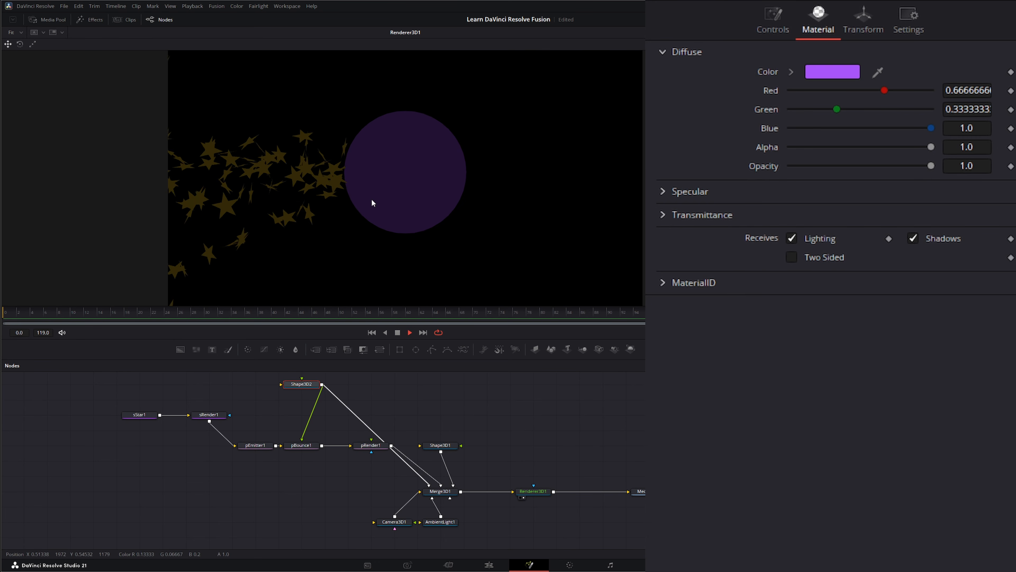
drag(286, 422, 319, 460)
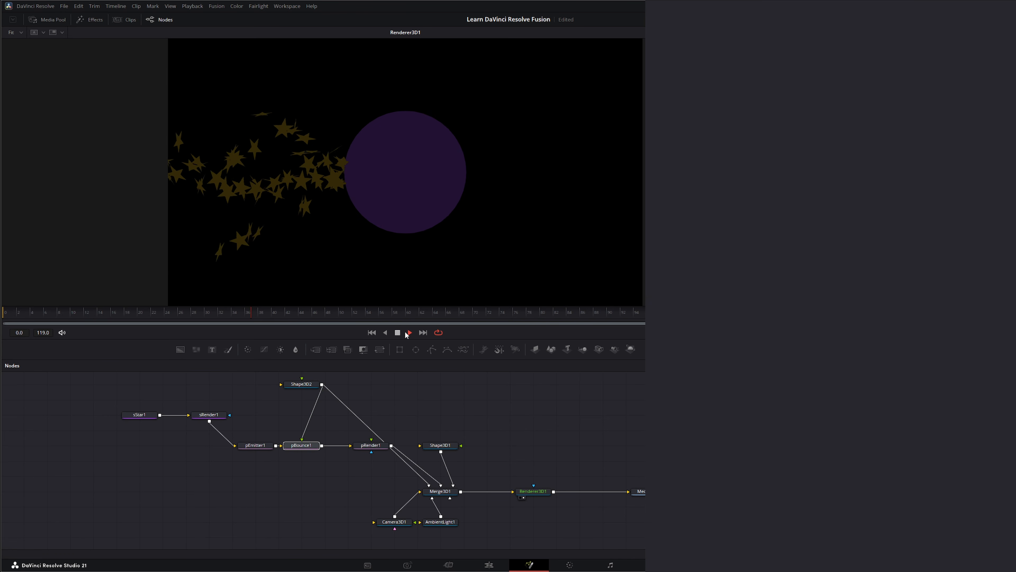
Step: Set the purple sphere's X translation to 0.292
click(302, 384)
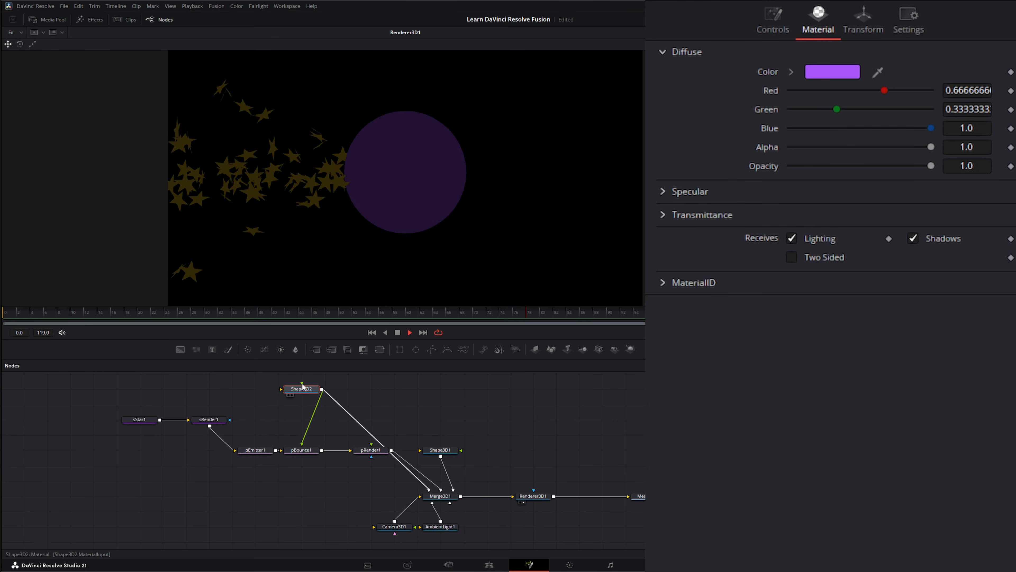
click(864, 25)
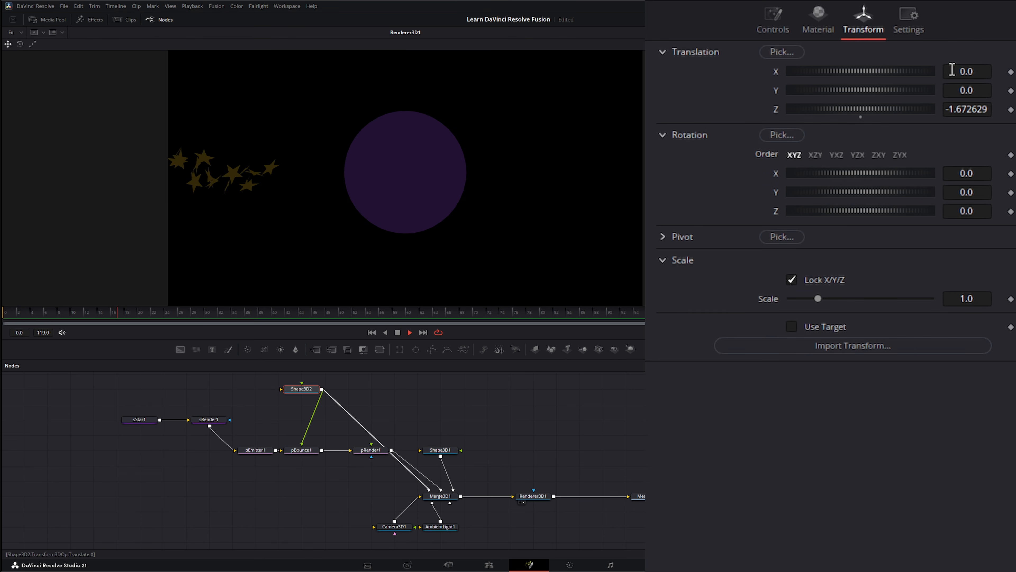
drag(952, 70, 988, 69)
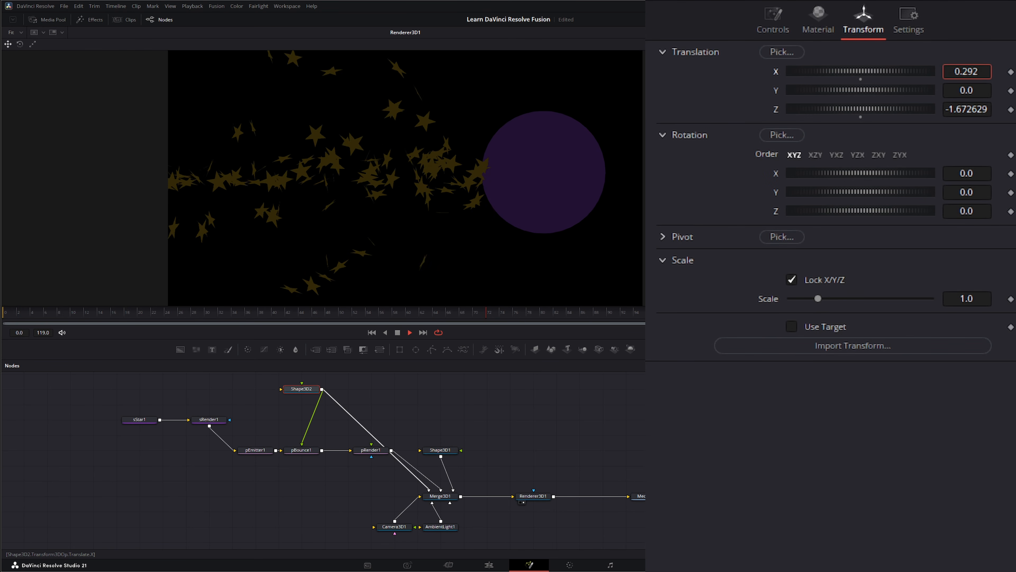
Step: Set pBounce1's spin to 0.05 and roughness to 5.99, keeping surface motion at its default of 0, and stop playback
click(301, 450)
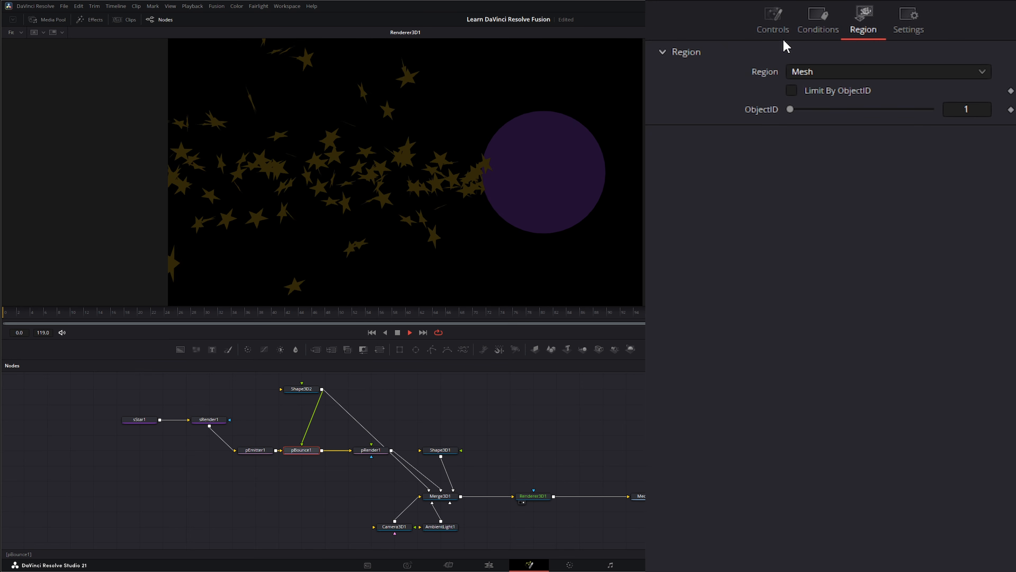
click(774, 25)
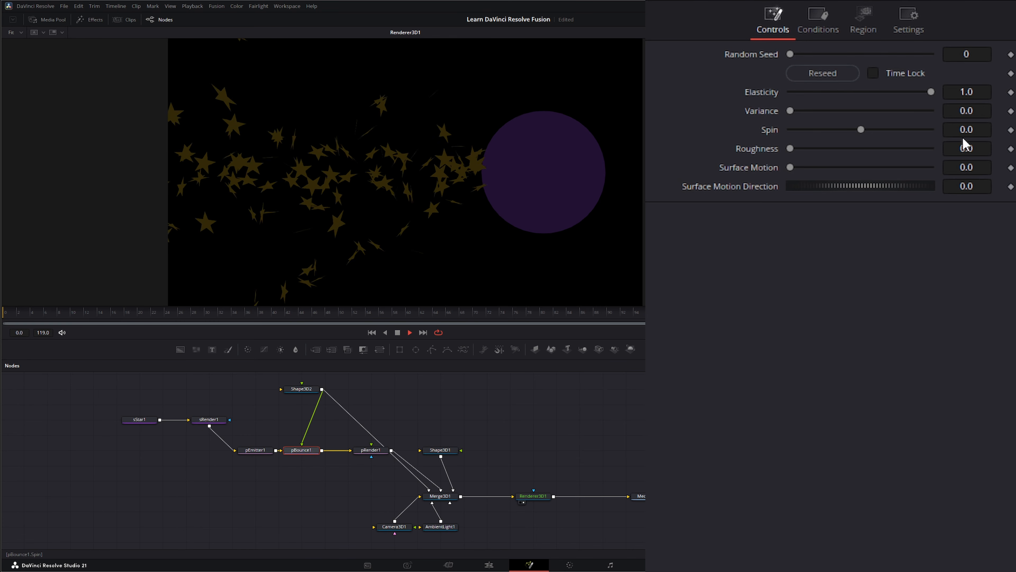
drag(963, 130, 975, 130)
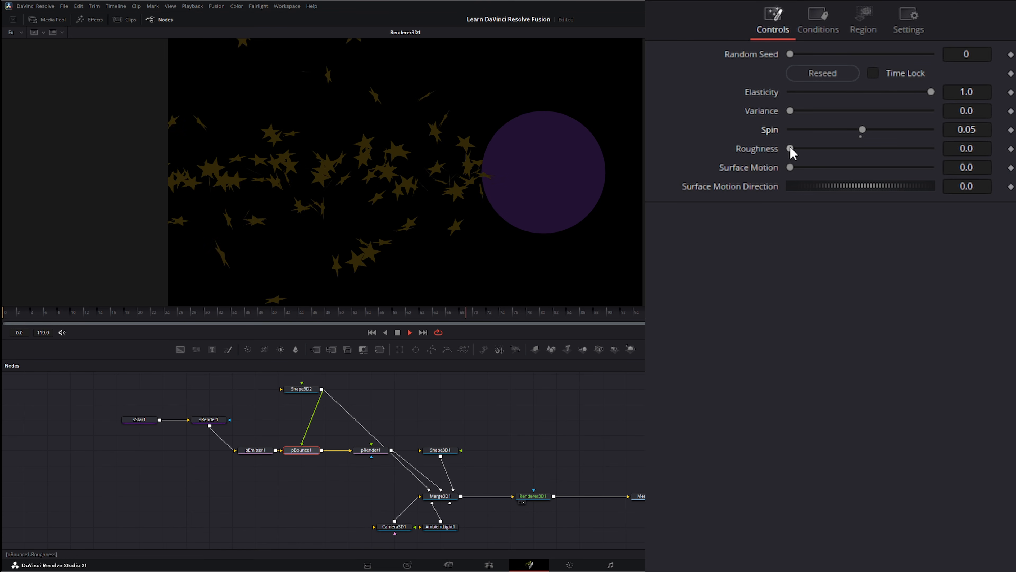
drag(799, 148, 824, 167)
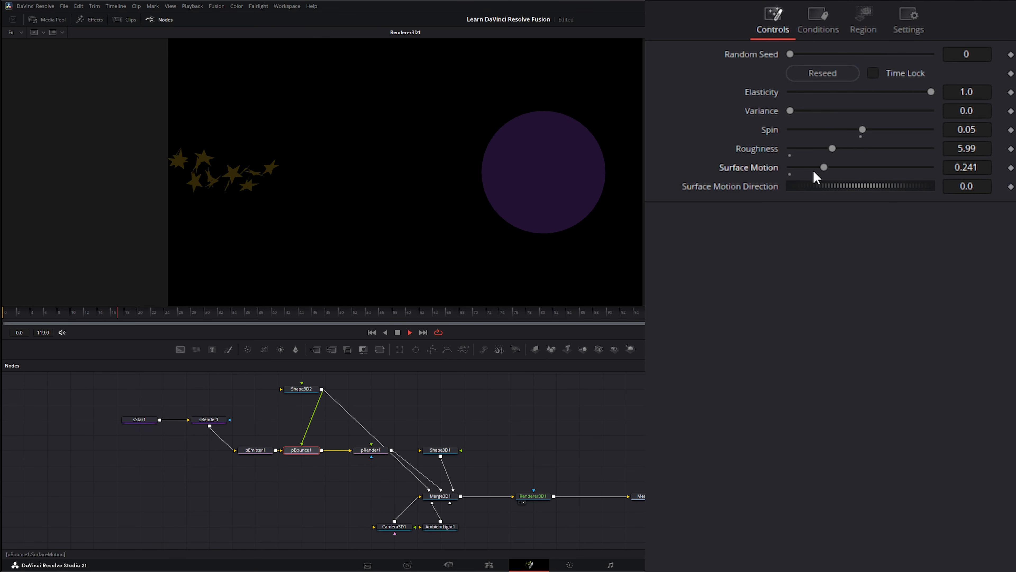
double_click(824, 167)
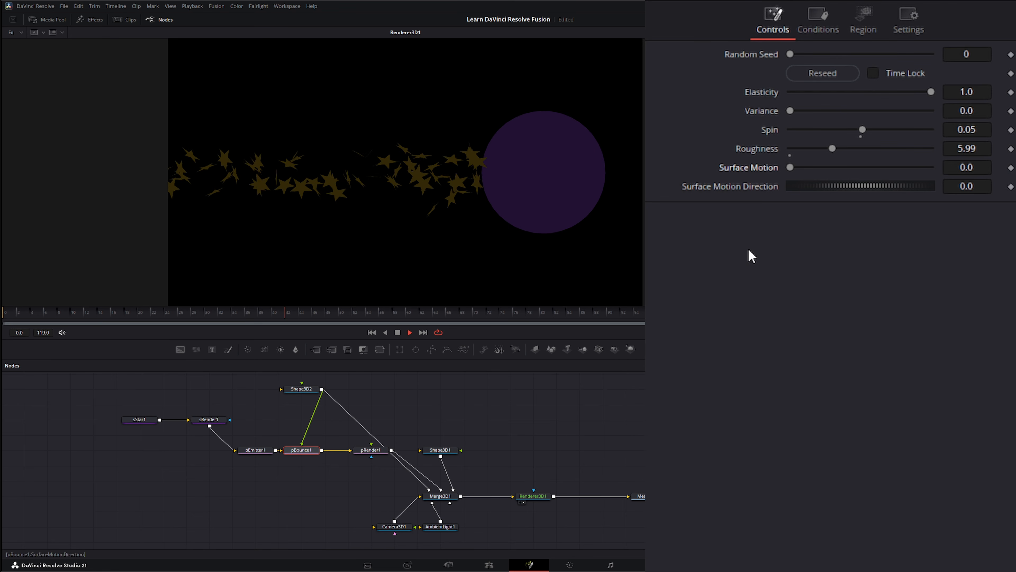
key(space)
Step: Add a Spot Light node and connect it to Merge3D1
click(491, 438)
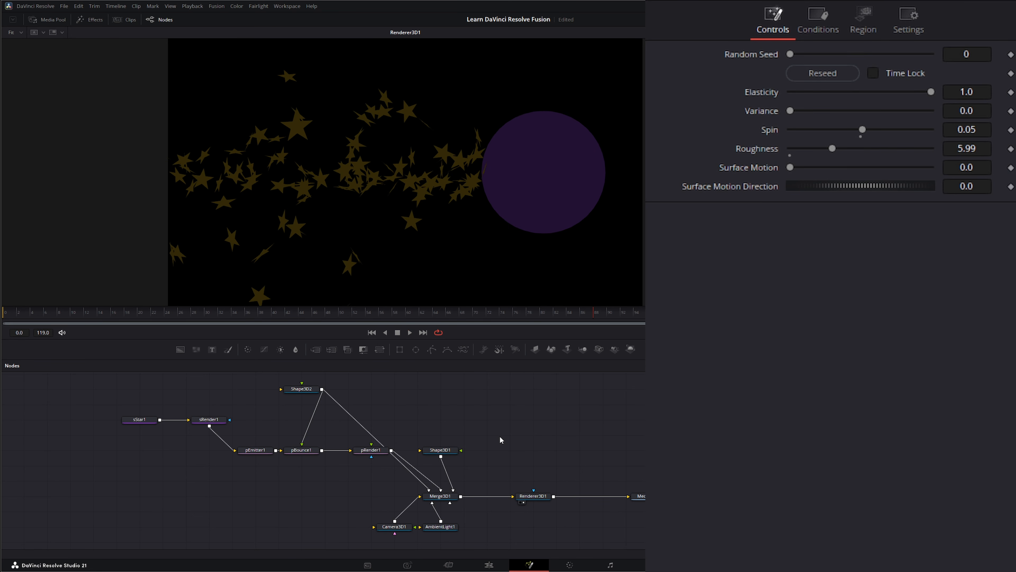
key(shift+space)
text(pbou)
key(BackSpace)
key(BackSpace)
key(BackSpace)
key(BackSpace)
text(spo)
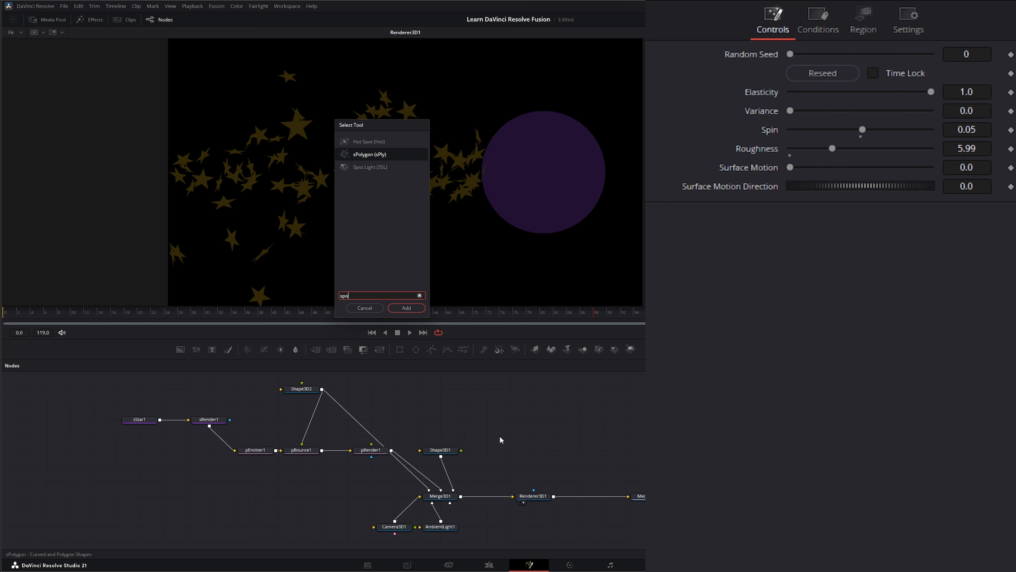
text(t l)
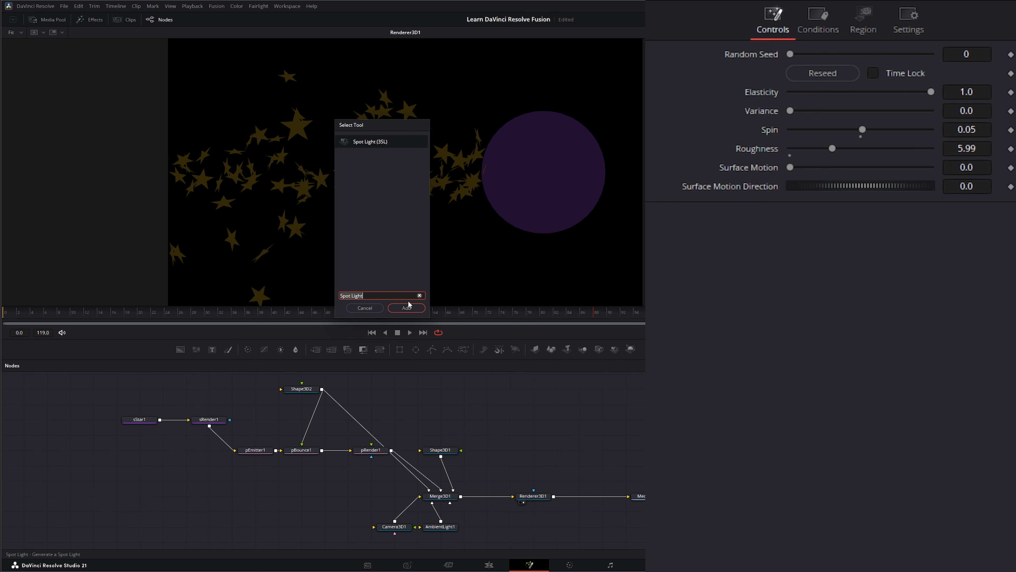
click(406, 308)
drag(514, 438, 440, 497)
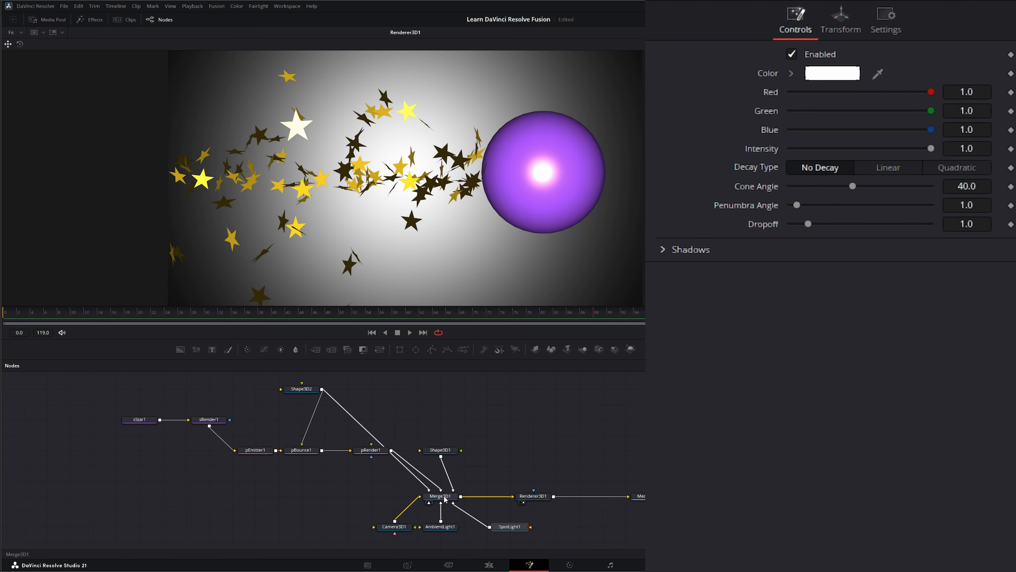
Step: Show Merge3D1 in the viewer and move the spot light above the stars, to about Y 0.583 and Z -1.559
click(445, 499)
key(1)
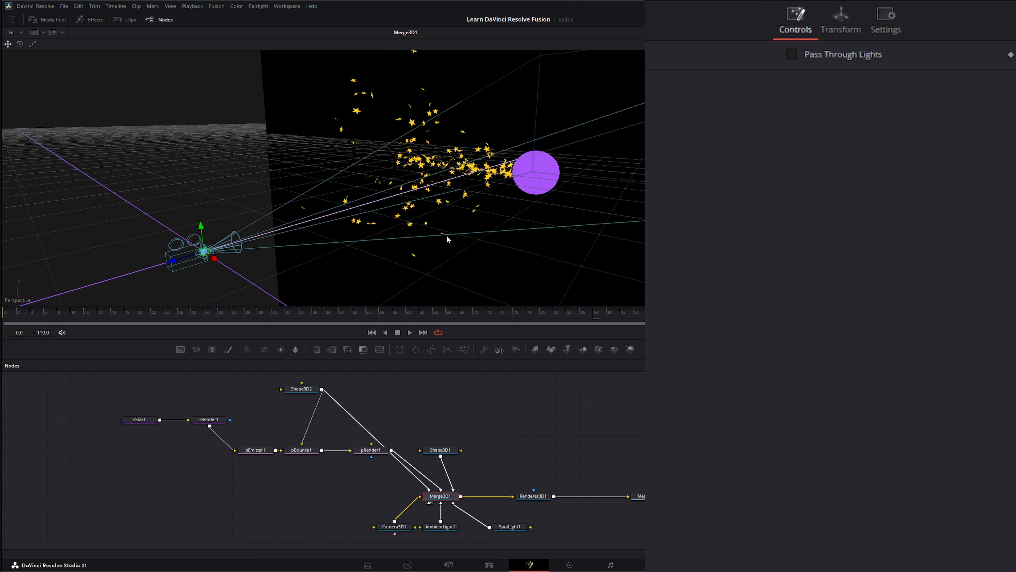
drag(201, 228, 208, 146)
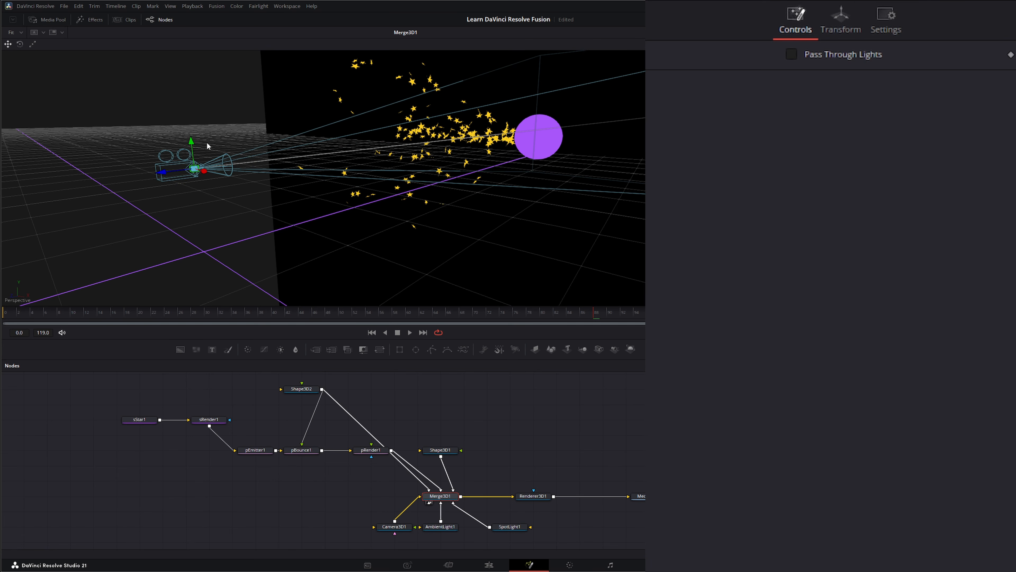
key(ctrl+z)
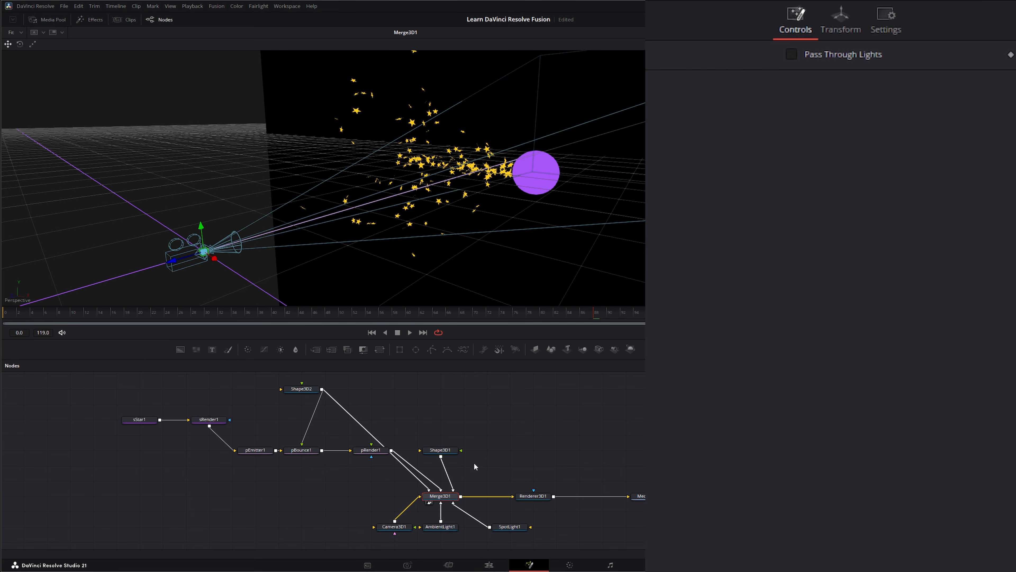
click(512, 527)
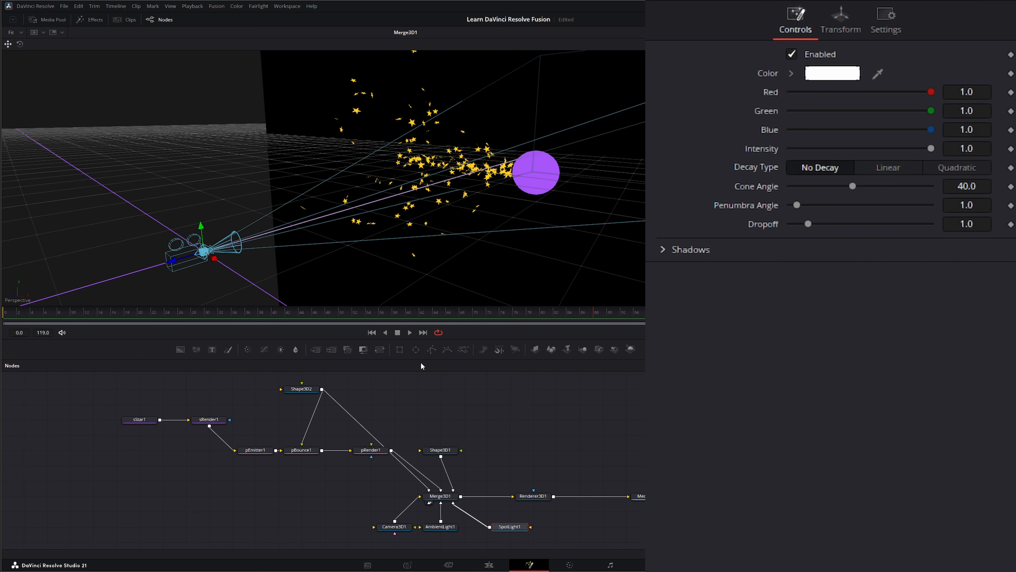
drag(203, 229, 105, 213)
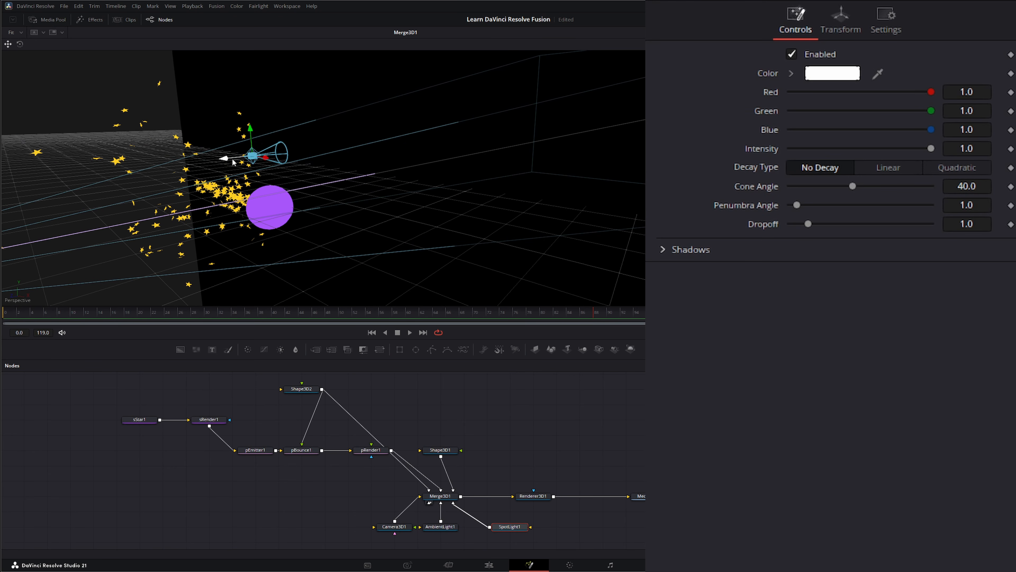
drag(233, 161, 218, 81)
Step: Aim the spot light at the sphere with rotation X -67.3 and Y -18.0 and X translation 0.093, viewing the Renderer3D1 output
click(849, 18)
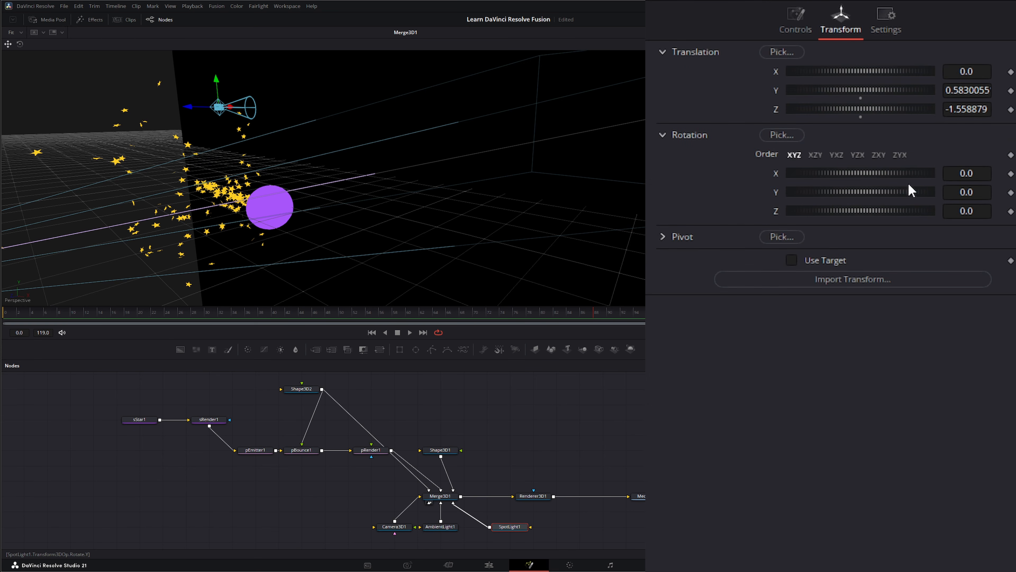
drag(862, 177, 827, 176)
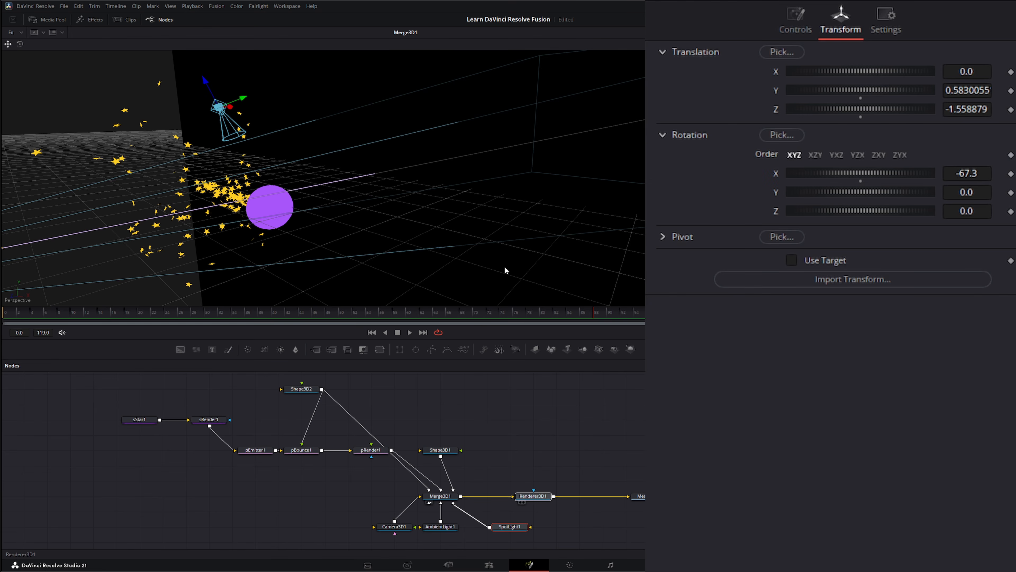
key(1)
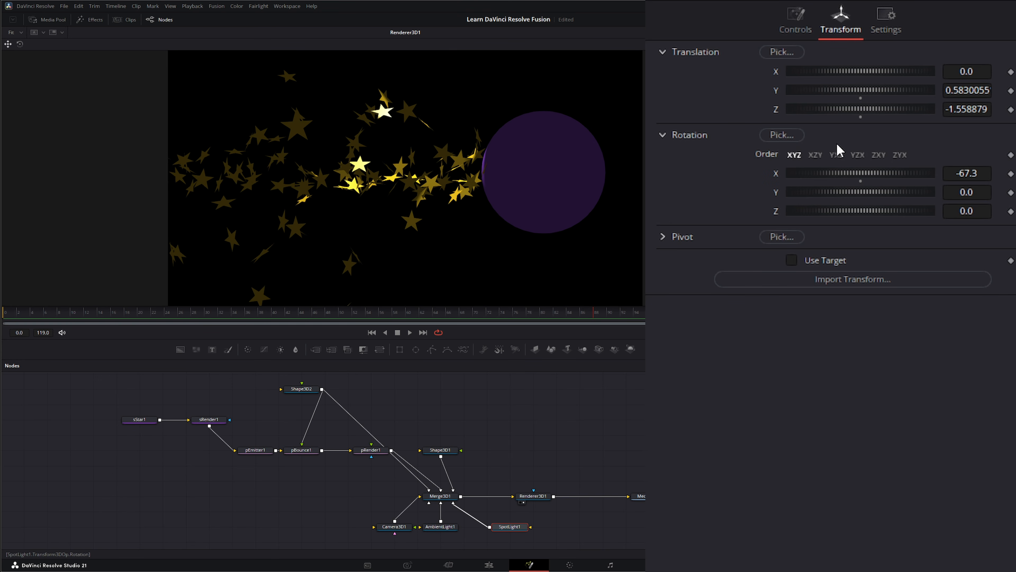
mouse_move(958, 71)
mouse_down()
mouse_move(977, 71)
mouse_move(959, 71)
mouse_up()
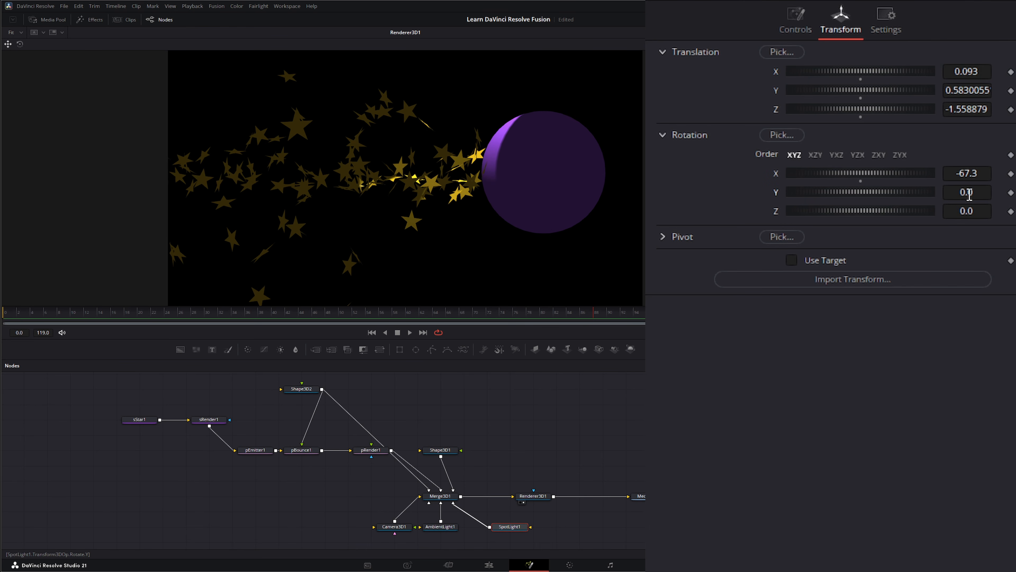
drag(969, 194, 952, 194)
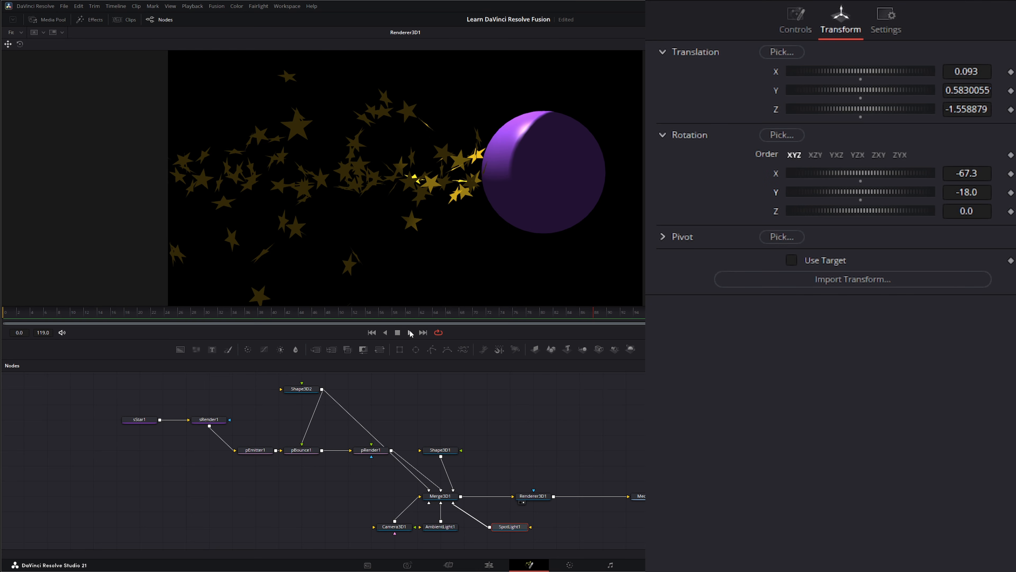
Step: Play the lit animation, return to the first frame and save the project
click(410, 332)
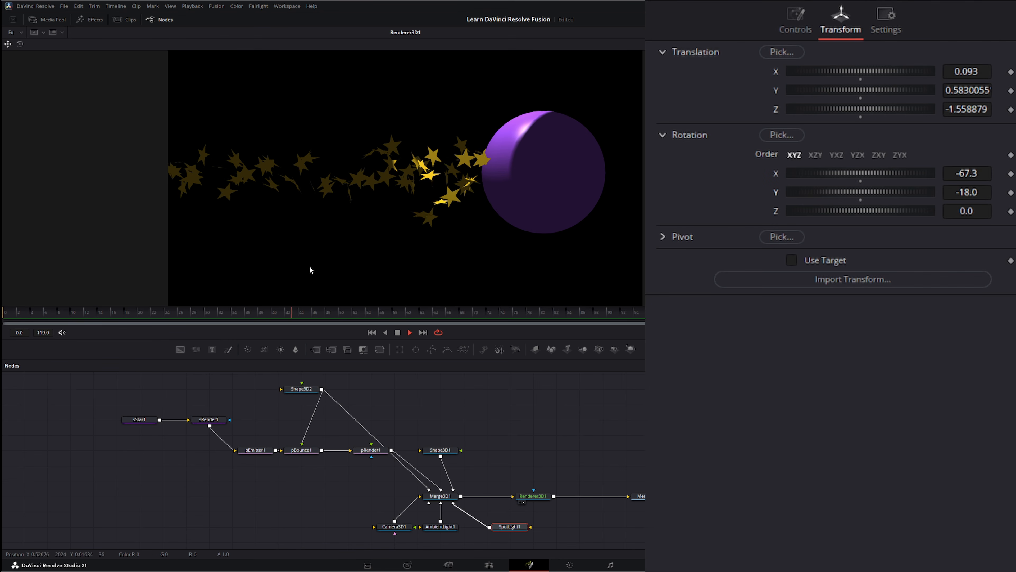
click(398, 333)
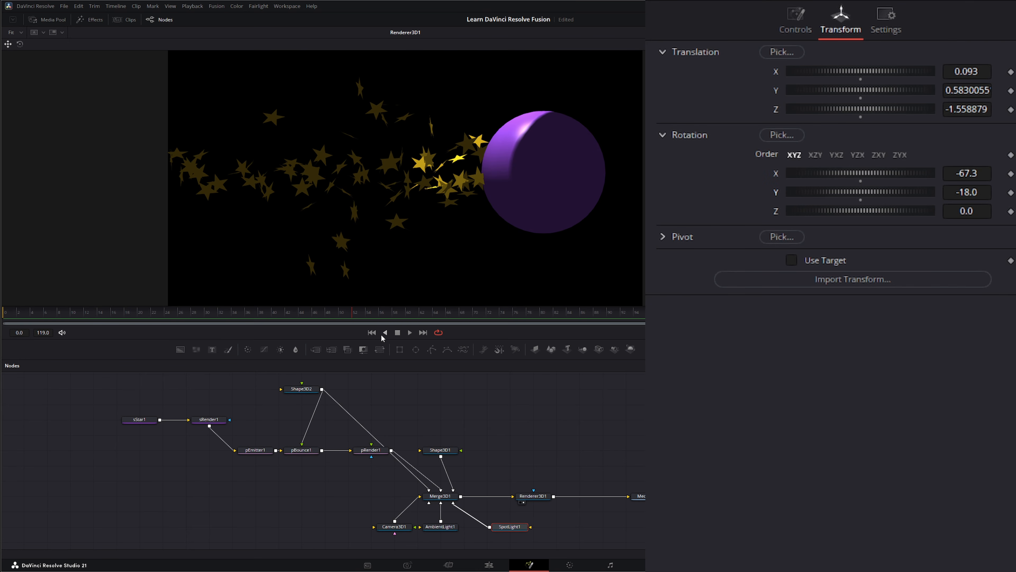
click(372, 332)
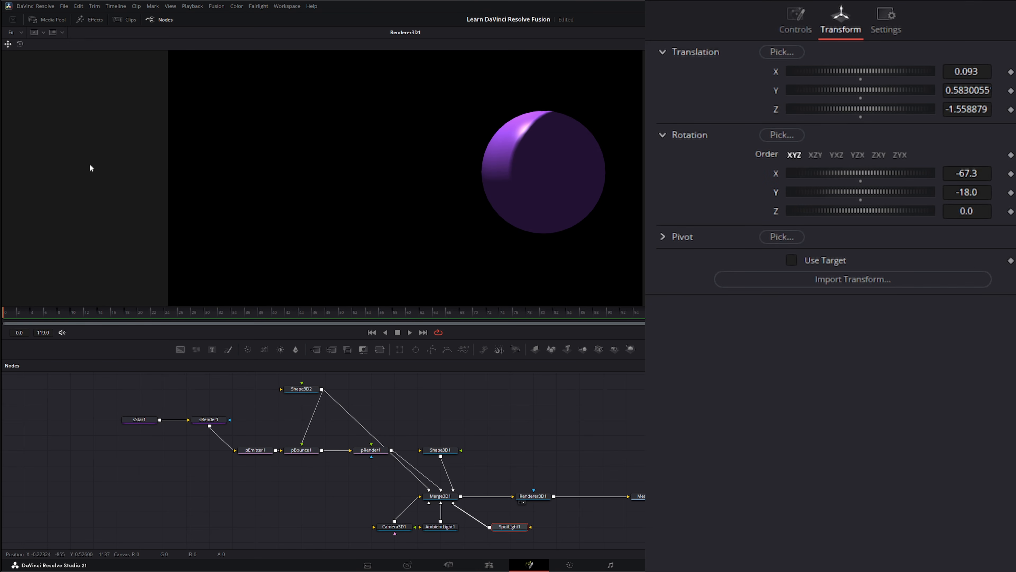
key(ctrl+s)
Step: Set pRender1's Pre-Generate Frames to 120 and play back the rendered particles
click(364, 452)
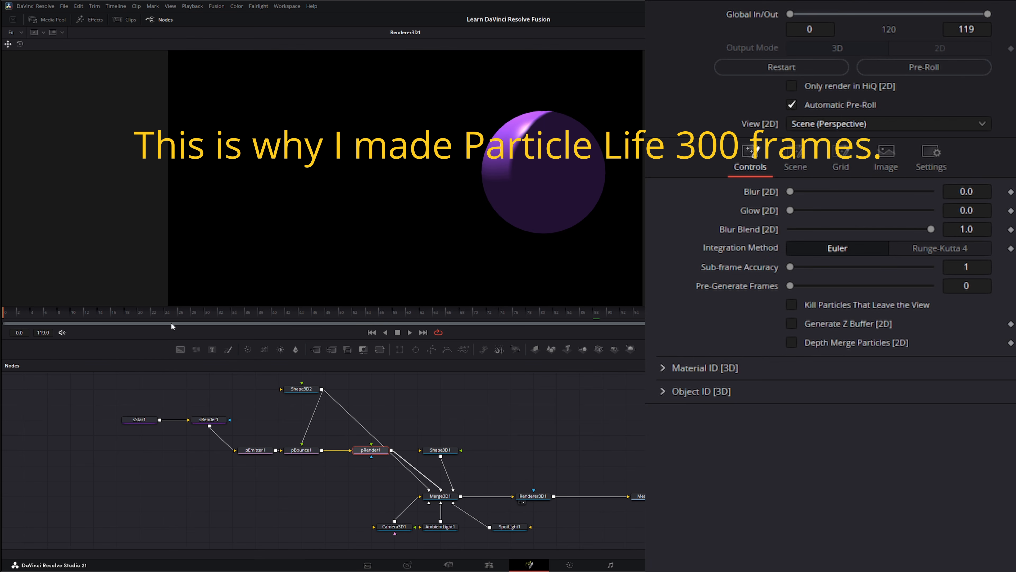
click(977, 285)
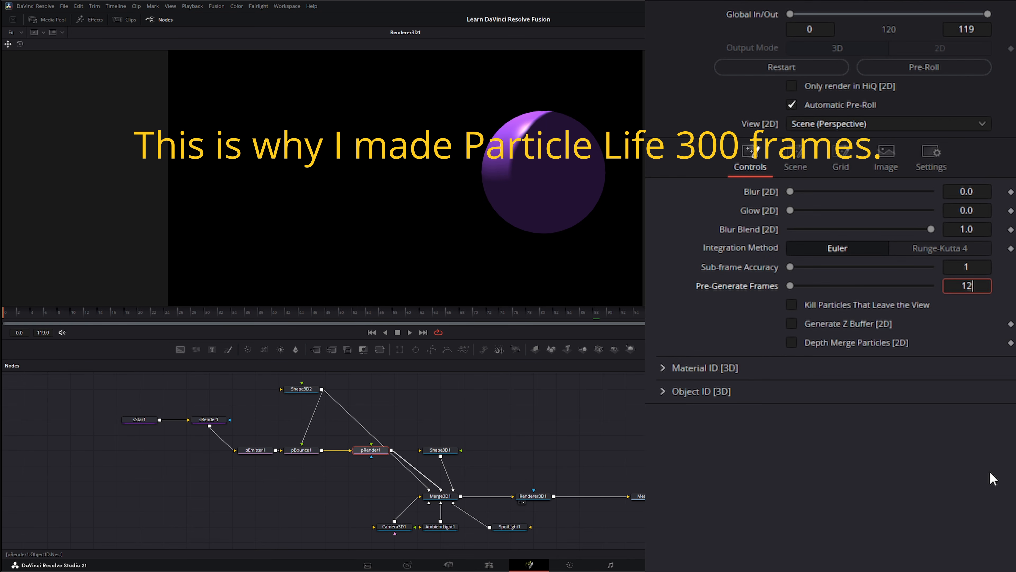
text(120)
key(Tab)
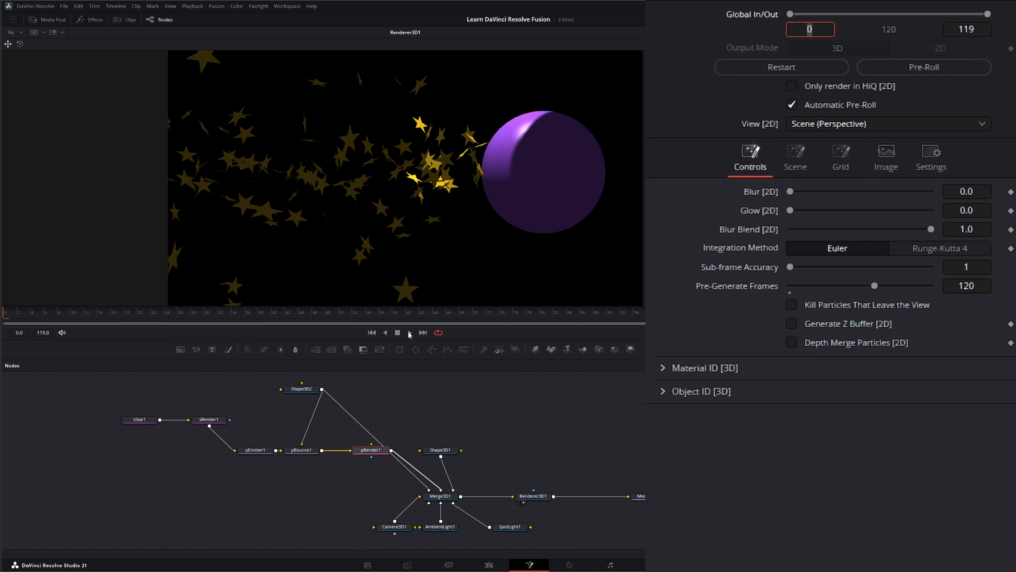
click(410, 333)
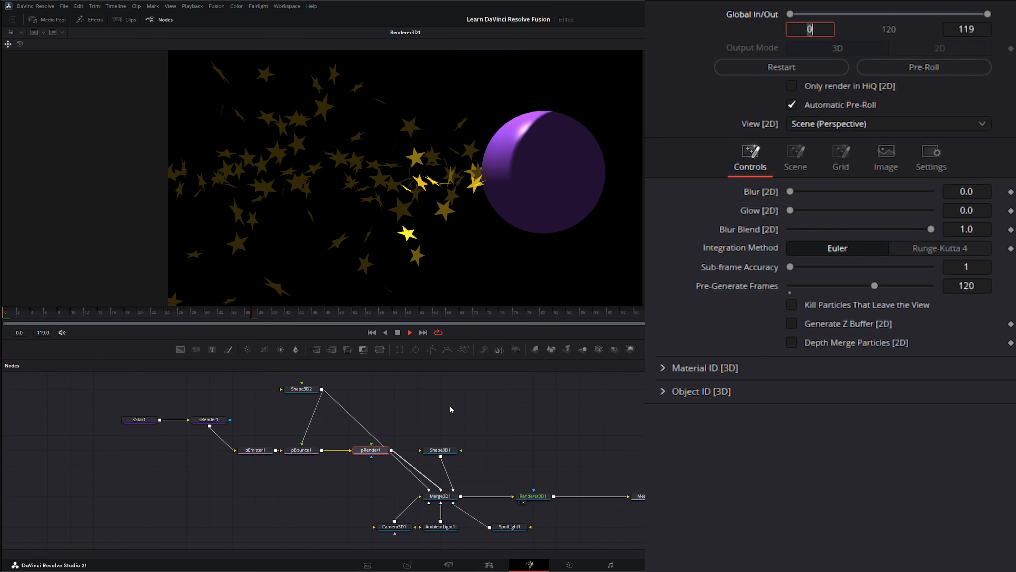
click(398, 333)
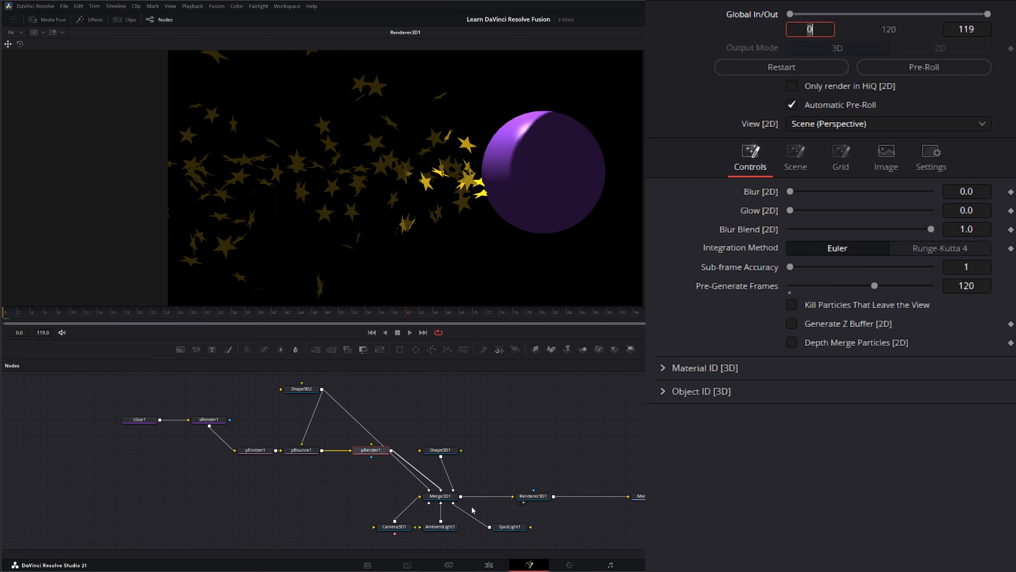
Step: Examine the Merge3D1 scene in perspective with pEmitter1, pBounce1 and pRender1 selected while the particle animation plays
click(445, 496)
key(1)
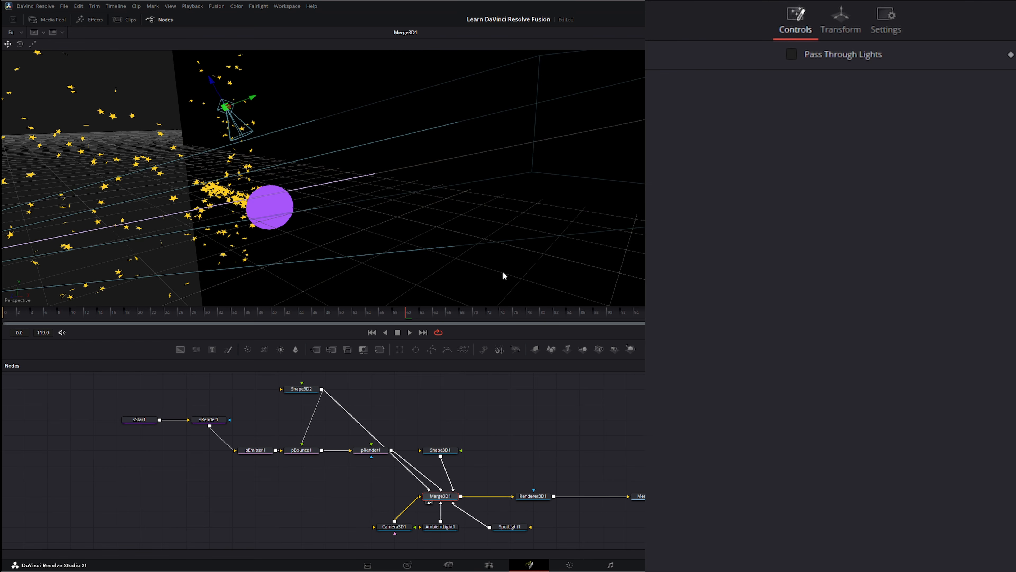
drag(263, 205, 516, 176)
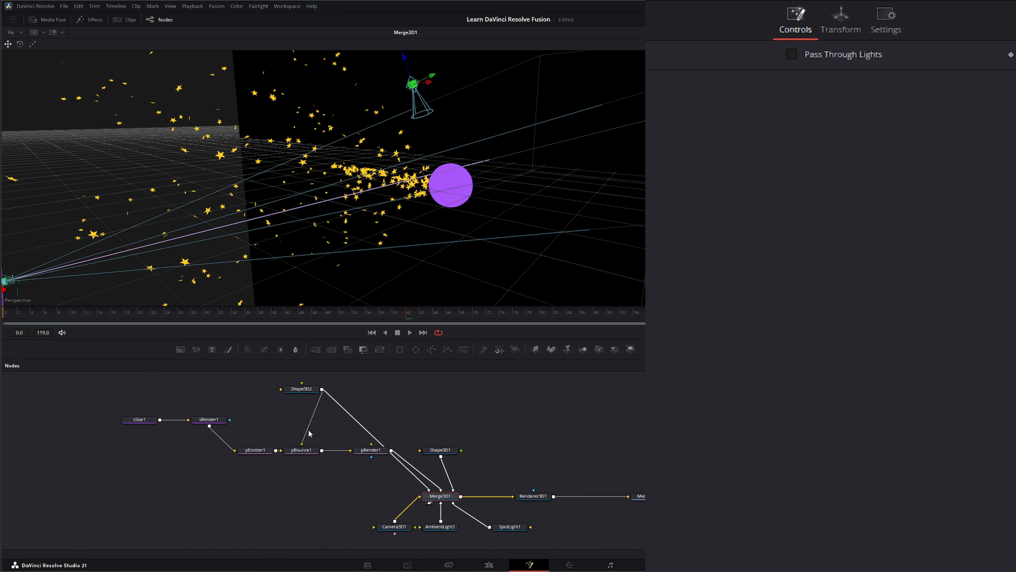
drag(216, 441, 379, 483)
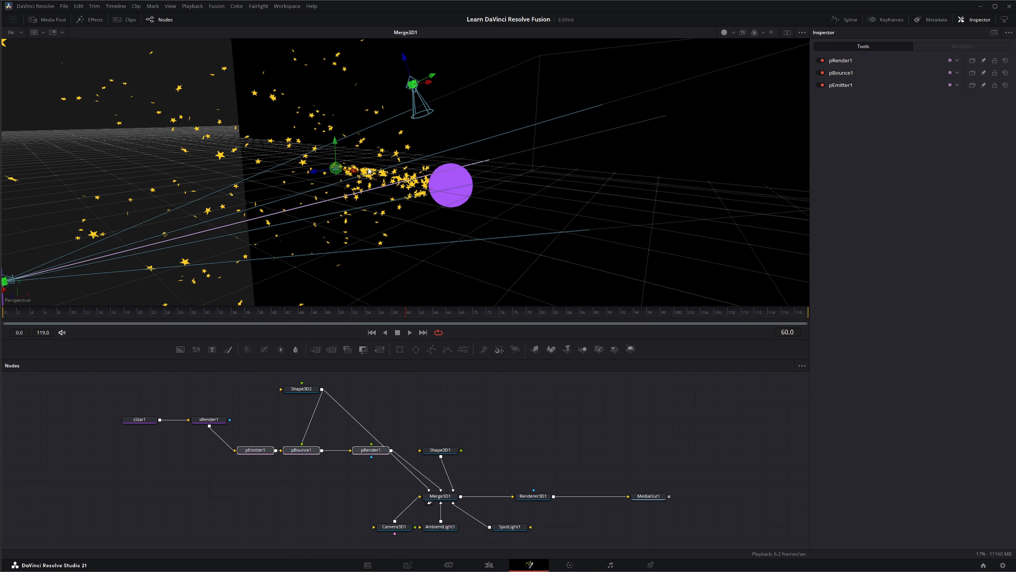
mouse_move(408, 229)
mouse_down()
mouse_move(419, 226)
mouse_move(376, 241)
mouse_move(318, 223)
mouse_move(445, 196)
mouse_move(453, 238)
mouse_move(342, 246)
mouse_move(283, 236)
mouse_move(407, 227)
mouse_up()
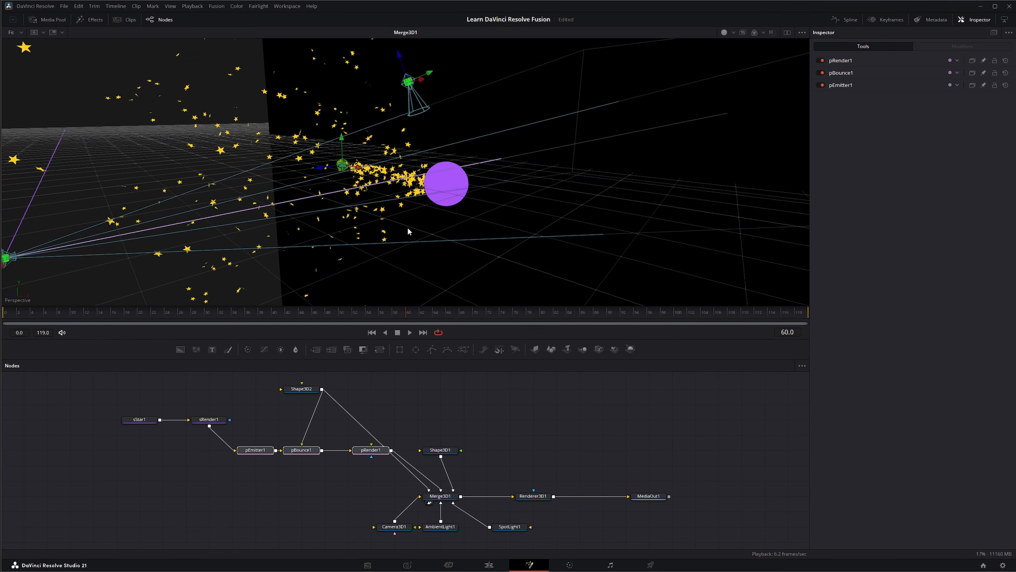
click(410, 335)
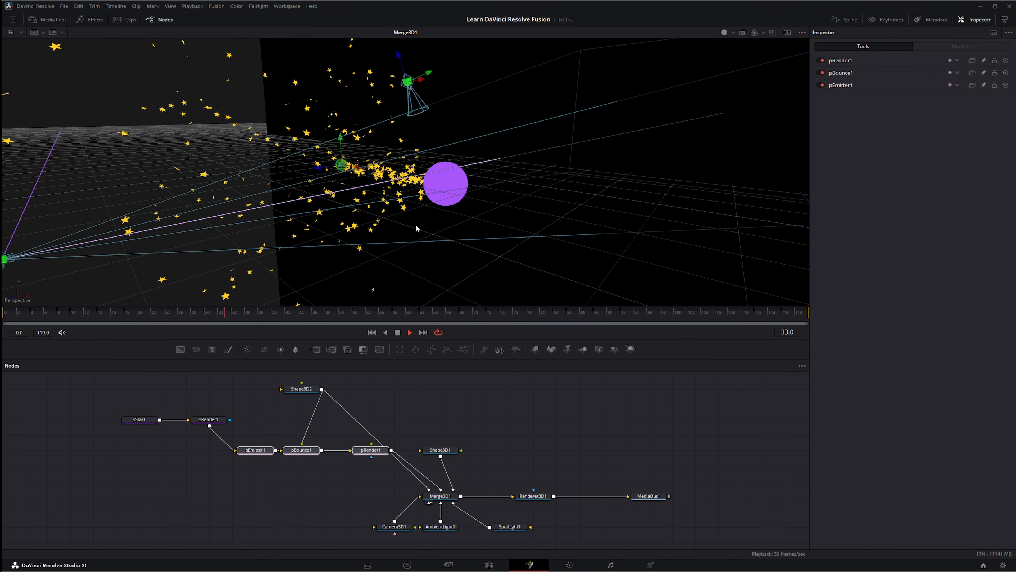
drag(316, 204, 422, 236)
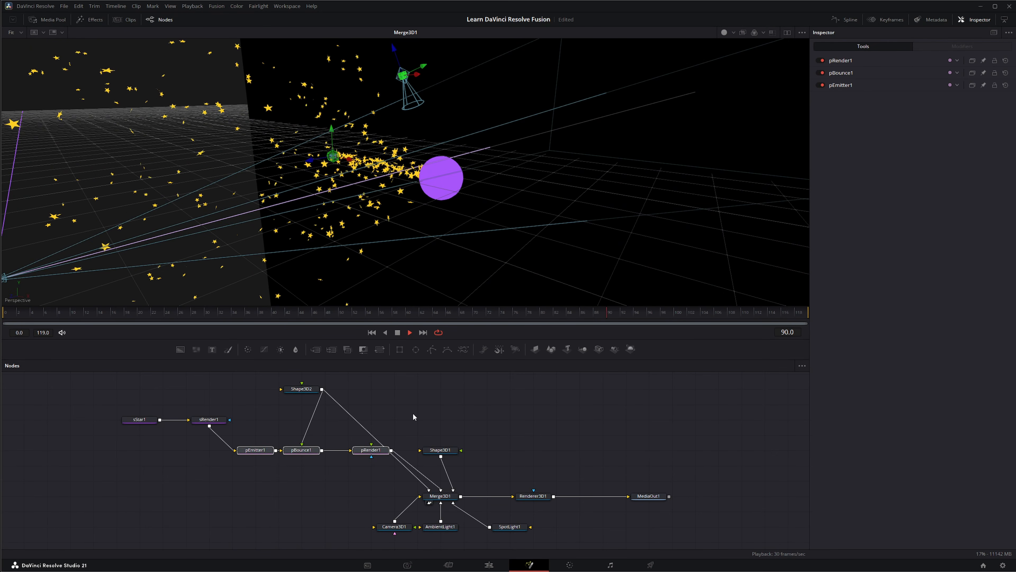